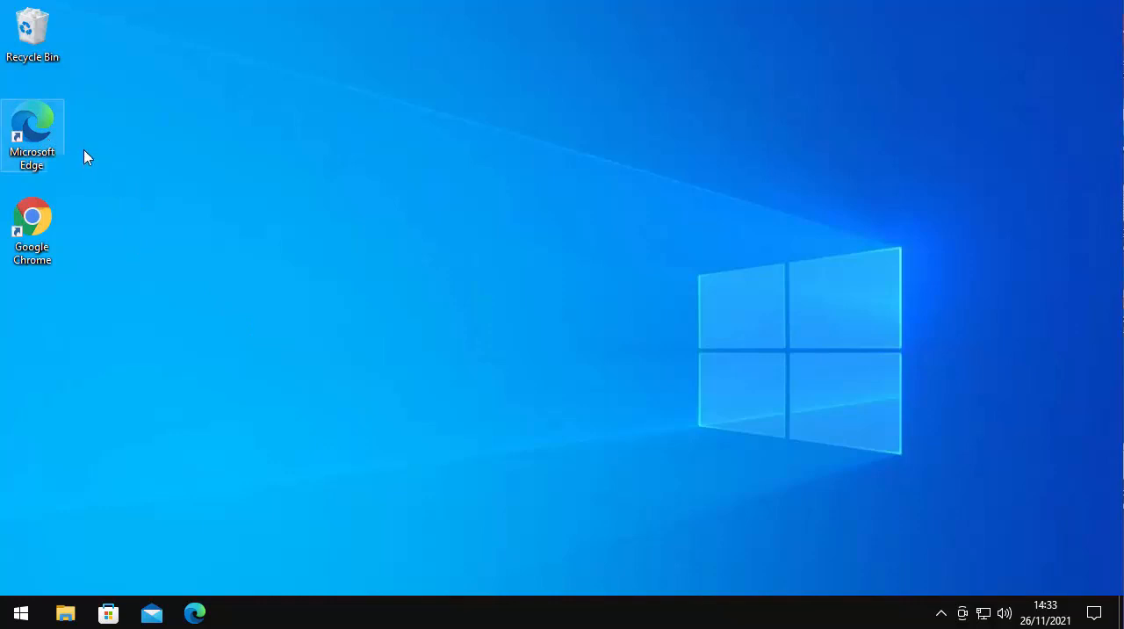
Open Microsoft Edge and go to the libreoffice.org website
{"action": "double_click", "coordinate": [33, 128]}
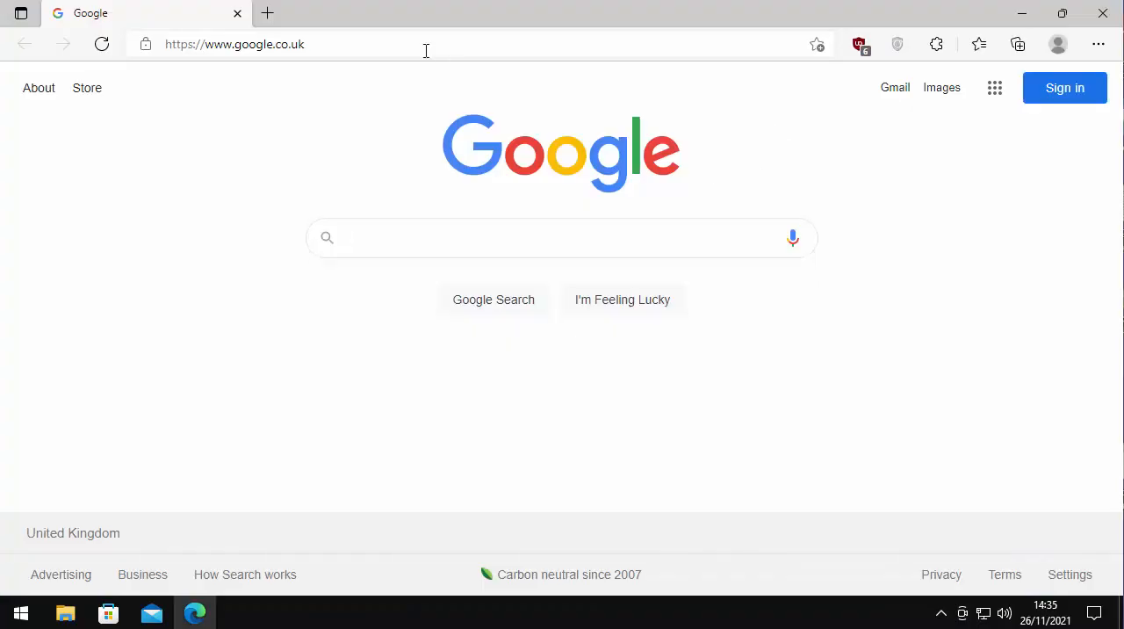
{"action": "left_click", "coordinate": [379, 250]}
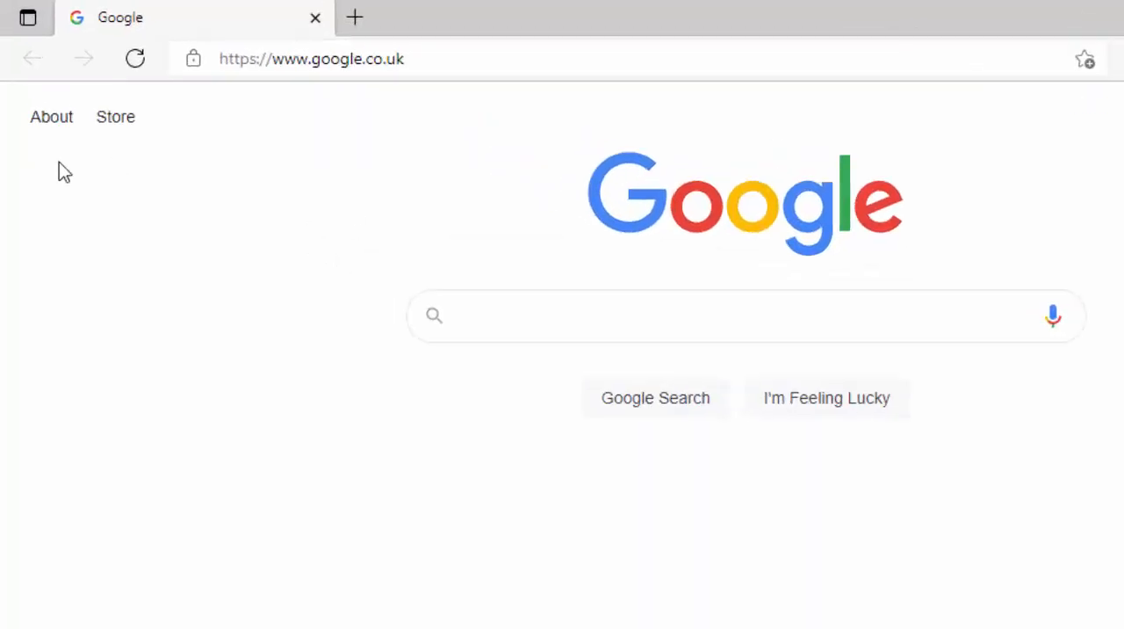
{"action": "left_click", "coordinate": [439, 57]}
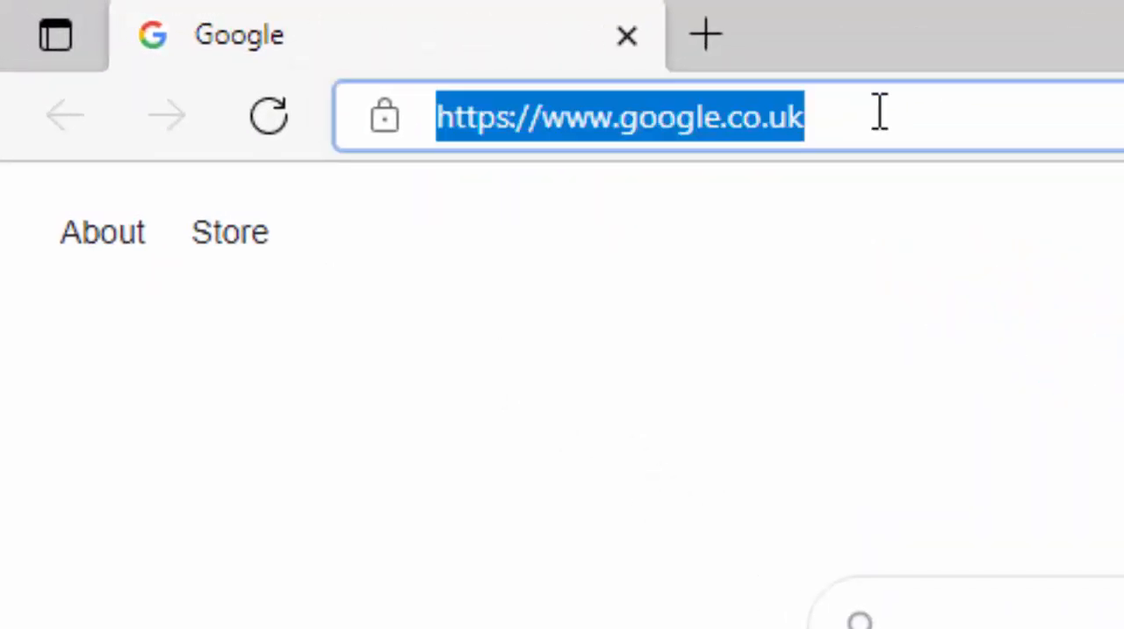
{"action": "key", "text": "BackSpace"}
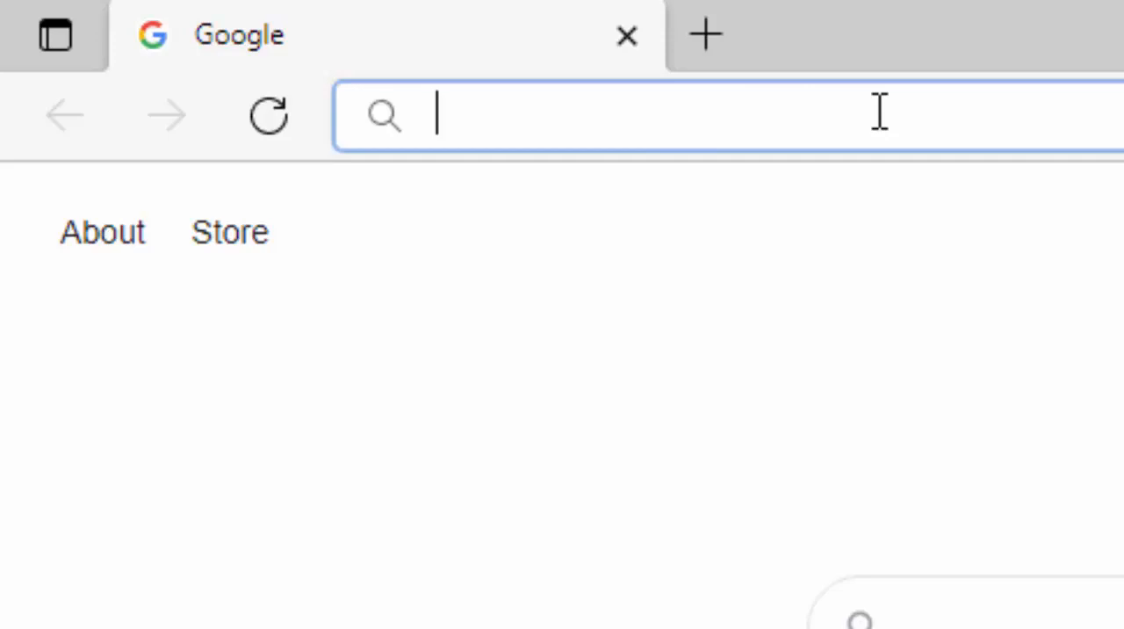
{"action": "type", "text": "l."}
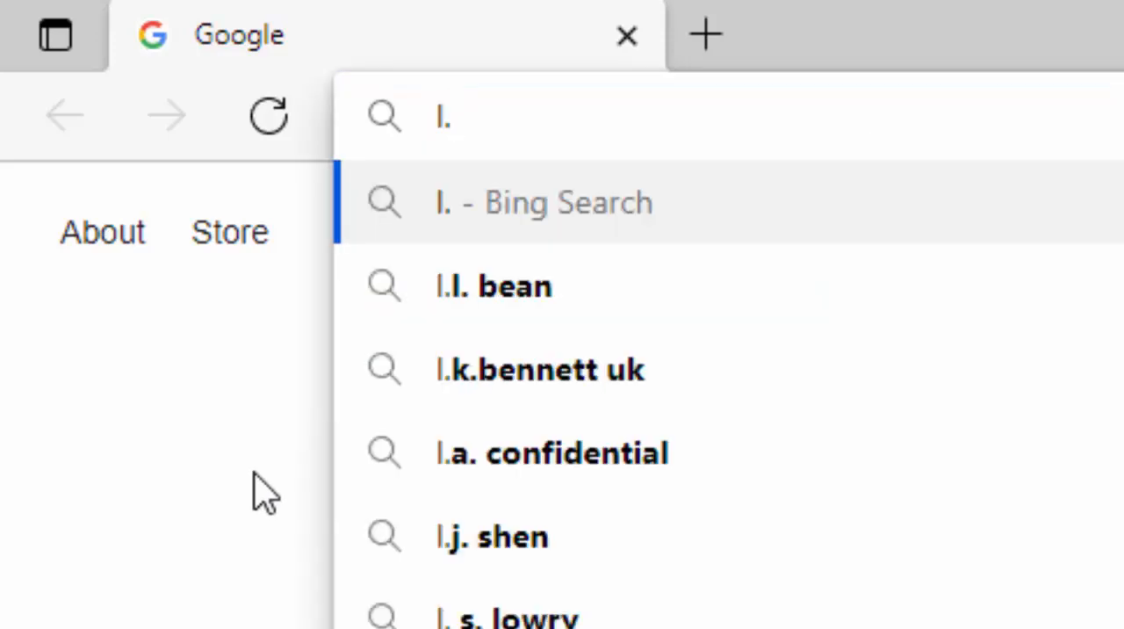
{"action": "key", "text": "BackSpace"}
{"action": "type", "text": "ibreoff"}
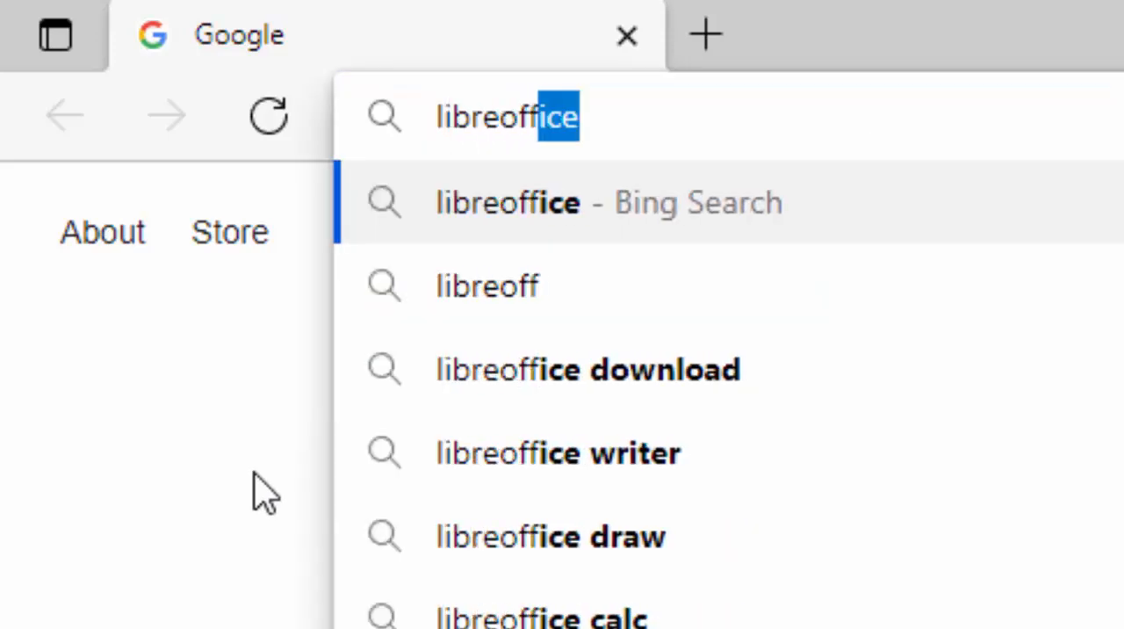
{"action": "type", "text": "ice.org"}
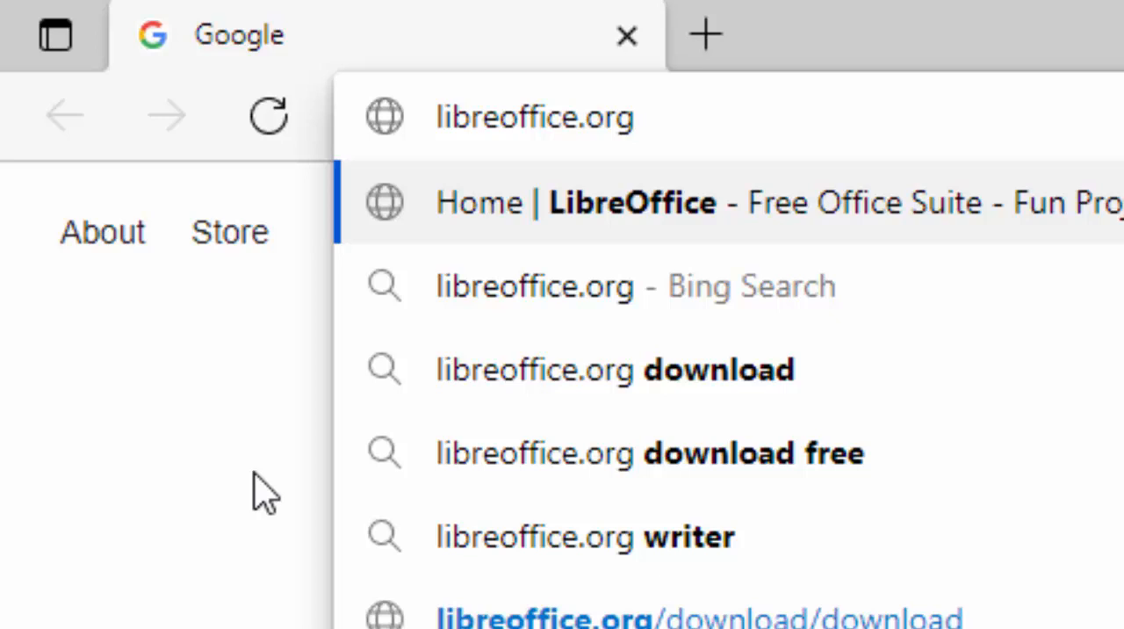
{"action": "key", "text": "Return"}
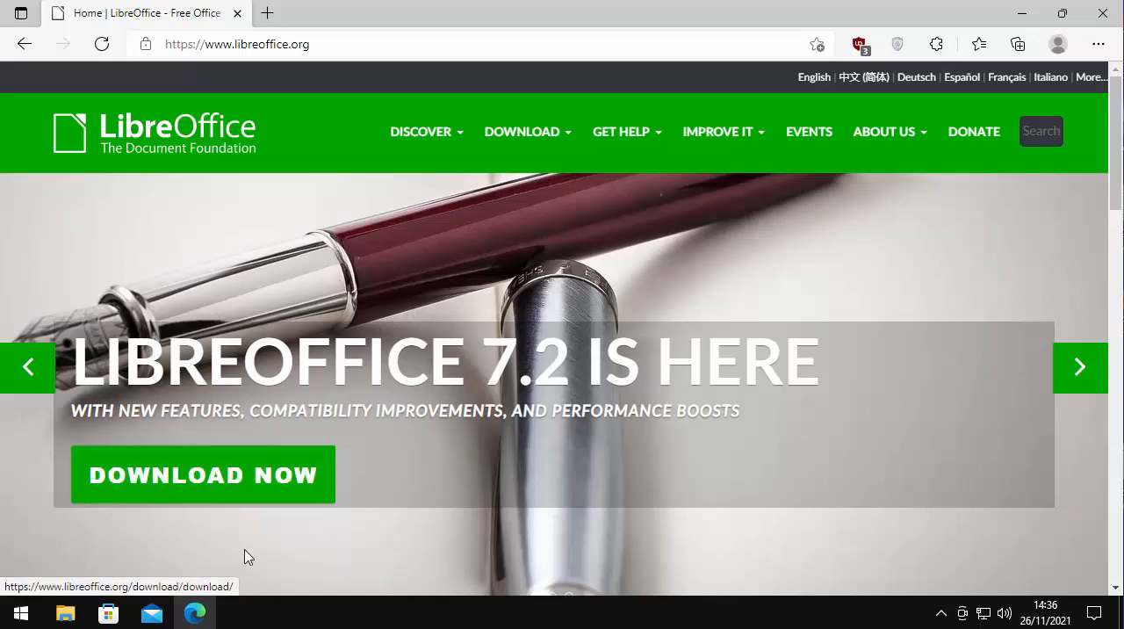
Open the LibreOffice download page and look over the 7.2.3 and 7.1.7 versions offered
{"action": "left_click", "coordinate": [227, 498]}
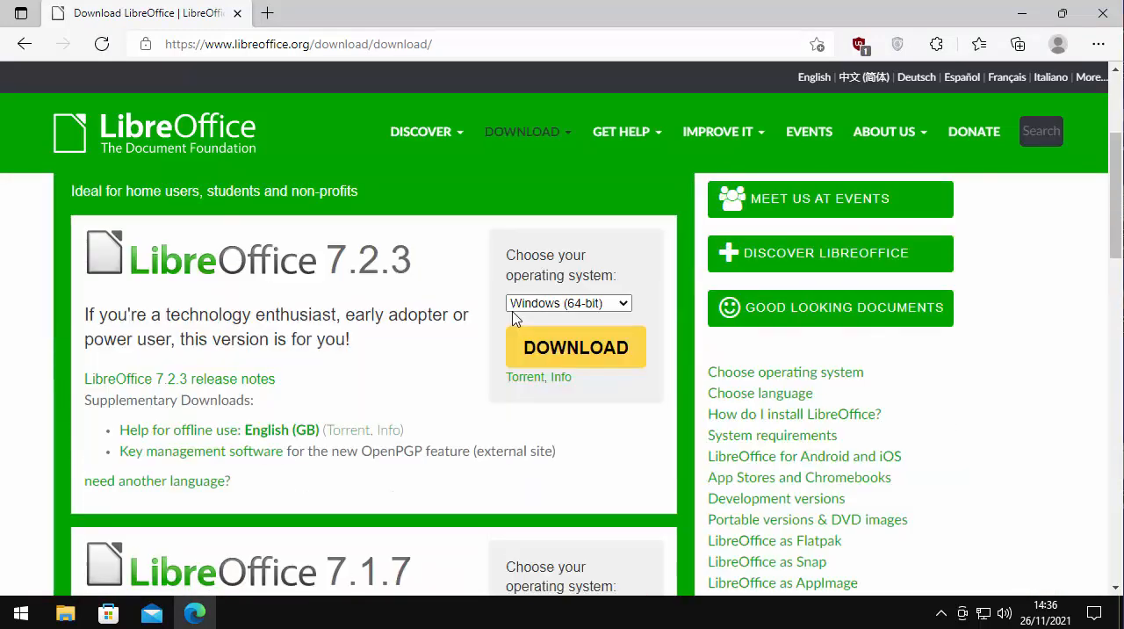
{"action": "scroll", "coordinate": [511, 319], "scroll_direction": "down", "scroll_amount": 2}
{"action": "scroll", "coordinate": [512, 319], "scroll_direction": "up", "scroll_amount": 2}
{"action": "scroll", "coordinate": [273, 294], "scroll_direction": "up", "scroll_amount": 2}
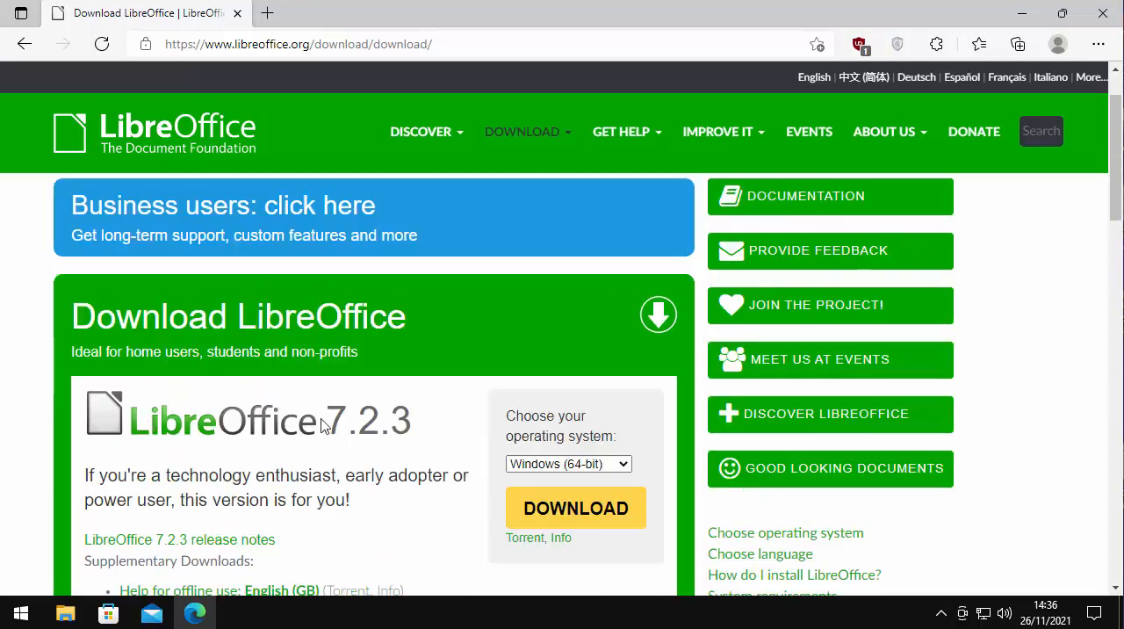
{"action": "scroll", "coordinate": [324, 426], "scroll_direction": "down", "scroll_amount": 5}
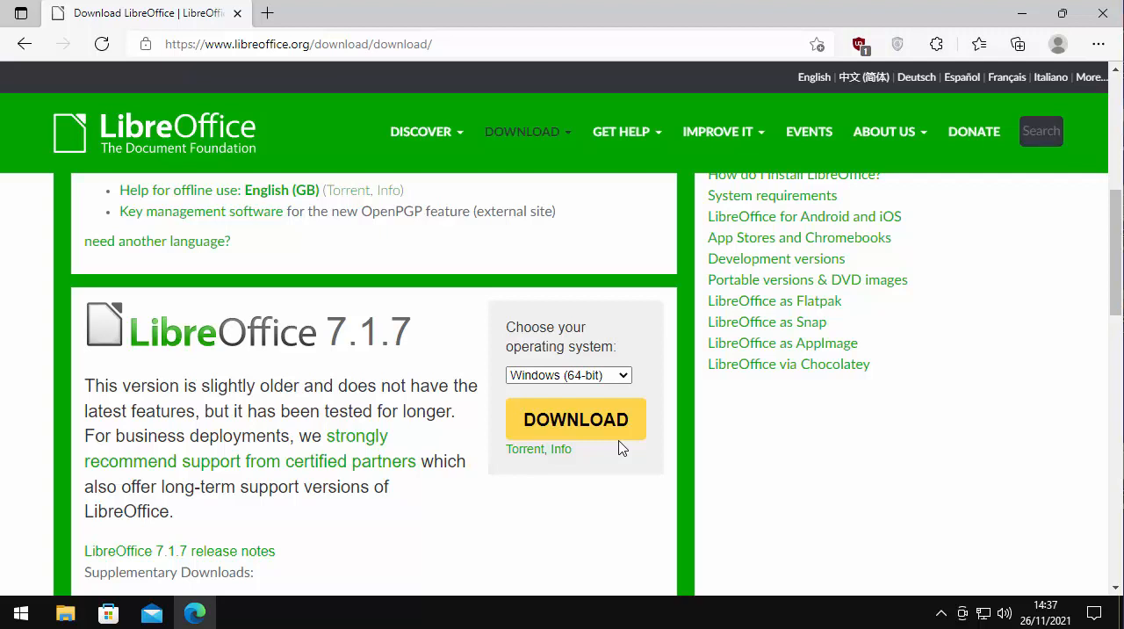
Switch the operating system for LibreOffice 7.1.7 to Windows (32-bit) and back to Windows (64-bit)
{"action": "left_click", "coordinate": [624, 376]}
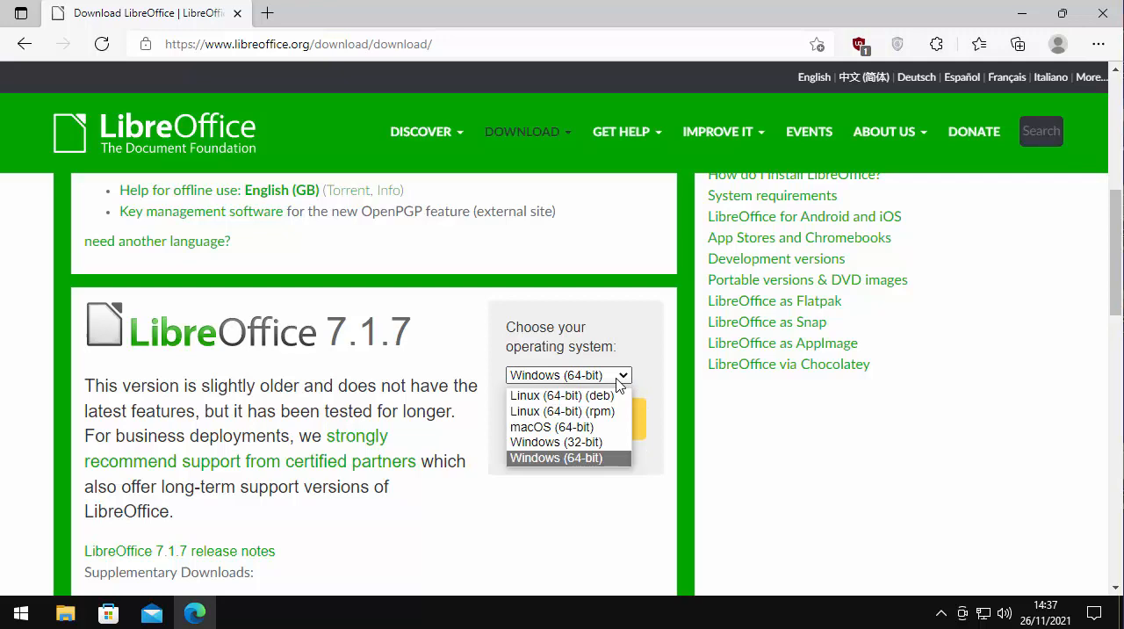
{"action": "left_click", "coordinate": [578, 442]}
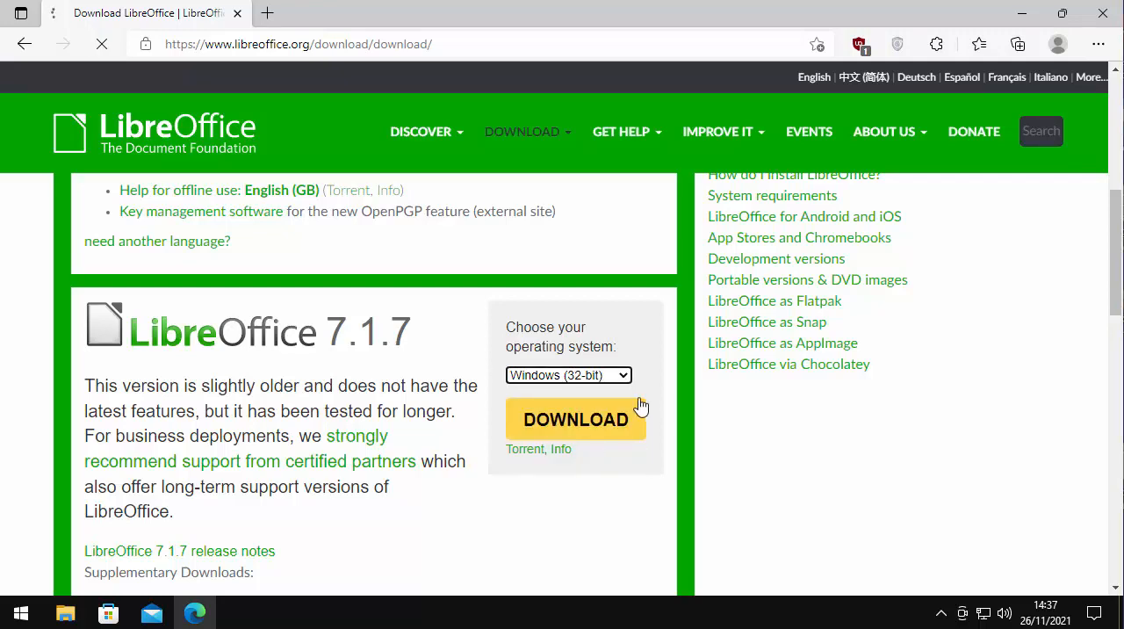
{"action": "scroll", "coordinate": [622, 406], "scroll_direction": "down", "scroll_amount": 3}
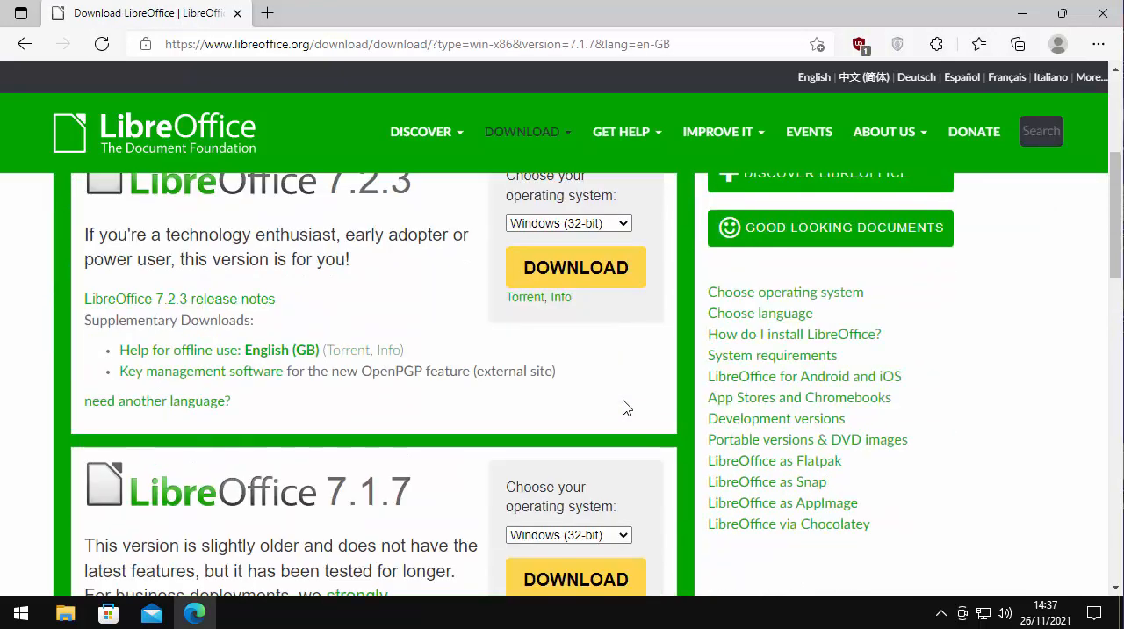
{"action": "scroll", "coordinate": [622, 406], "scroll_direction": "down", "scroll_amount": 1}
{"action": "left_click", "coordinate": [625, 455]}
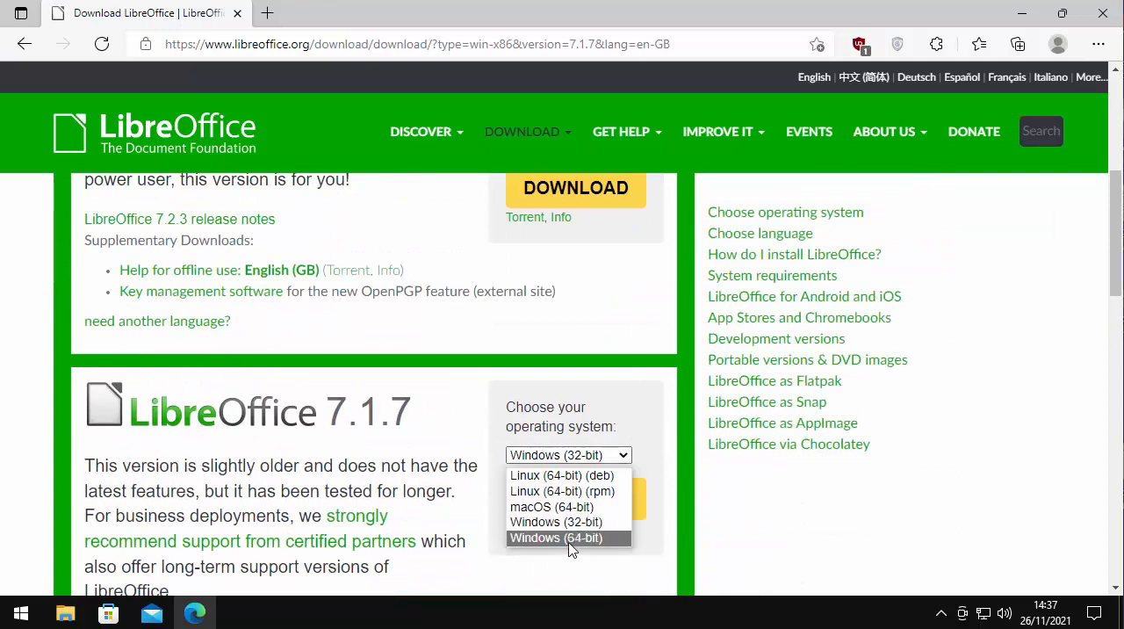
{"action": "left_click", "coordinate": [569, 537]}
Download the Windows (64-bit) installer of LibreOffice 7.1.7 and close the browser once the file is saved
{"action": "scroll", "coordinate": [650, 509], "scroll_direction": "down", "scroll_amount": 4}
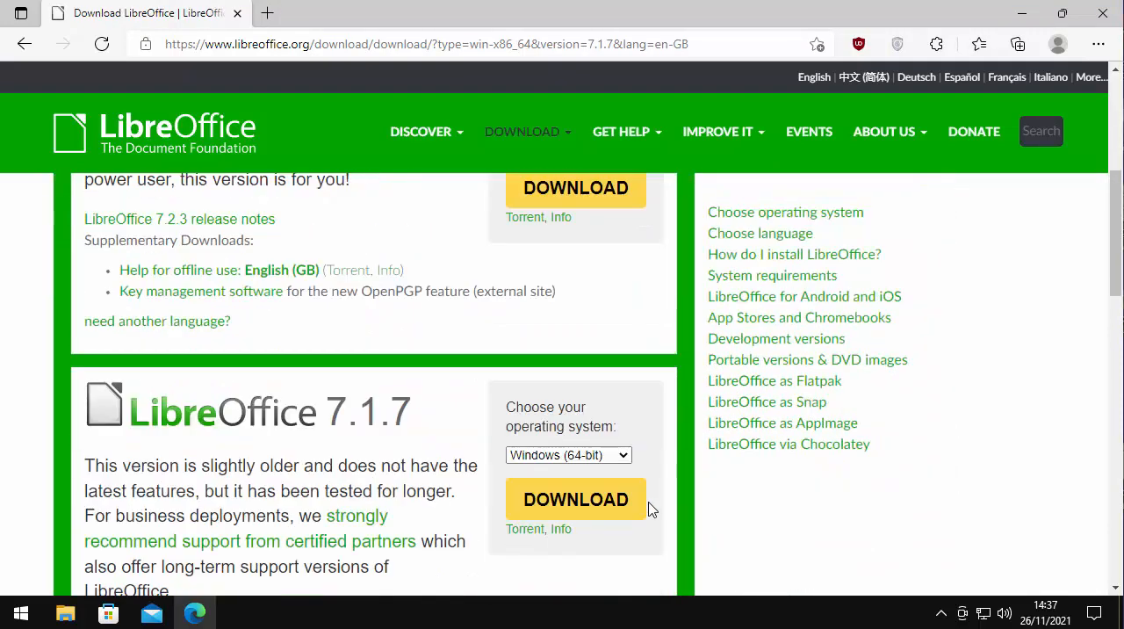
{"action": "scroll", "coordinate": [651, 509], "scroll_direction": "down", "scroll_amount": 1}
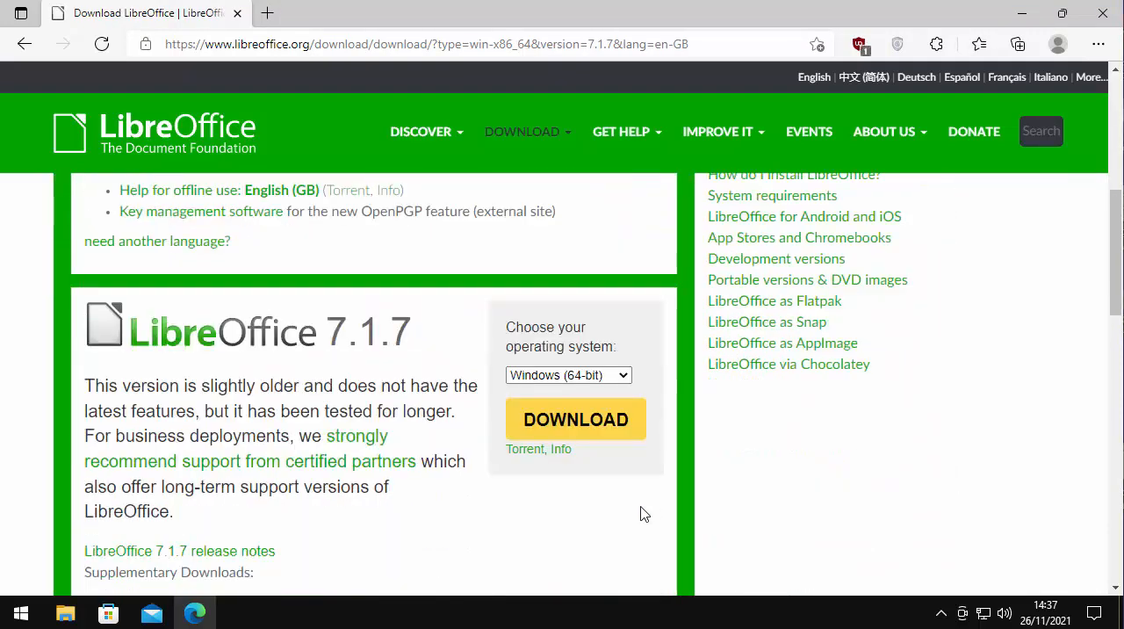
{"action": "left_click", "coordinate": [576, 420]}
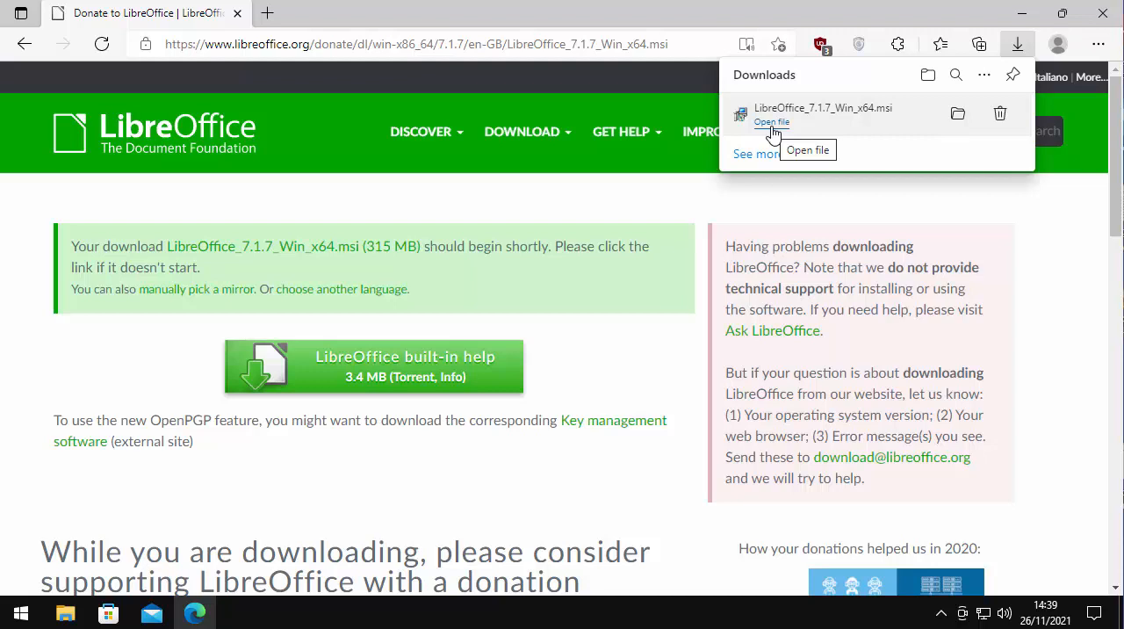
{"action": "left_click", "coordinate": [1102, 15]}
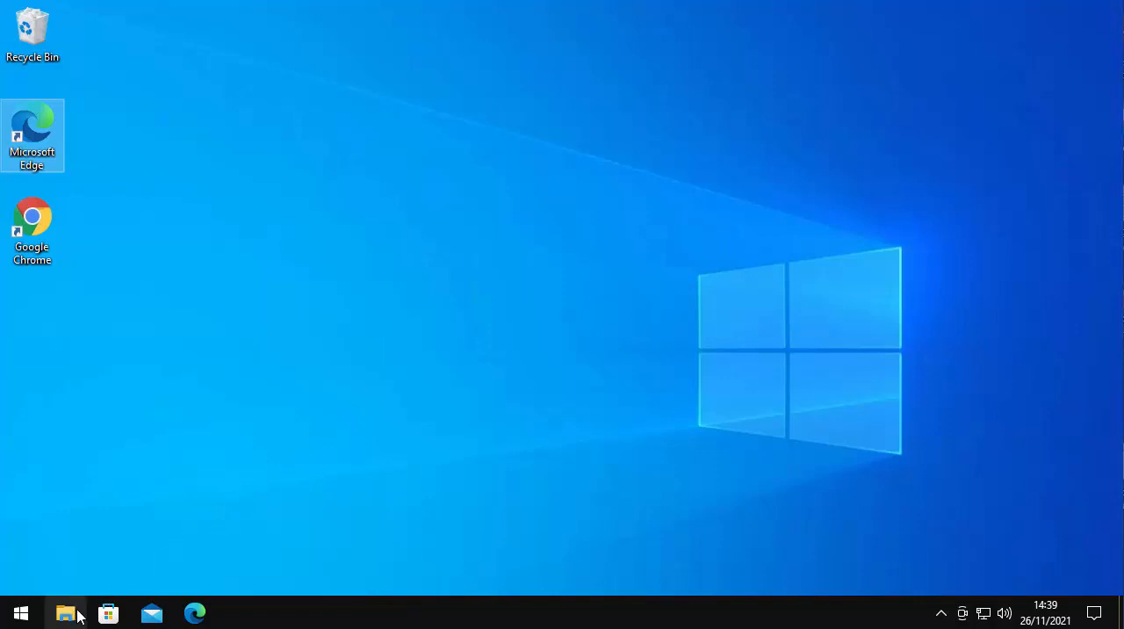
Launch the LibreOffice_7.1.7_Win_x64 installer from the Downloads folder
{"action": "left_click", "coordinate": [77, 611]}
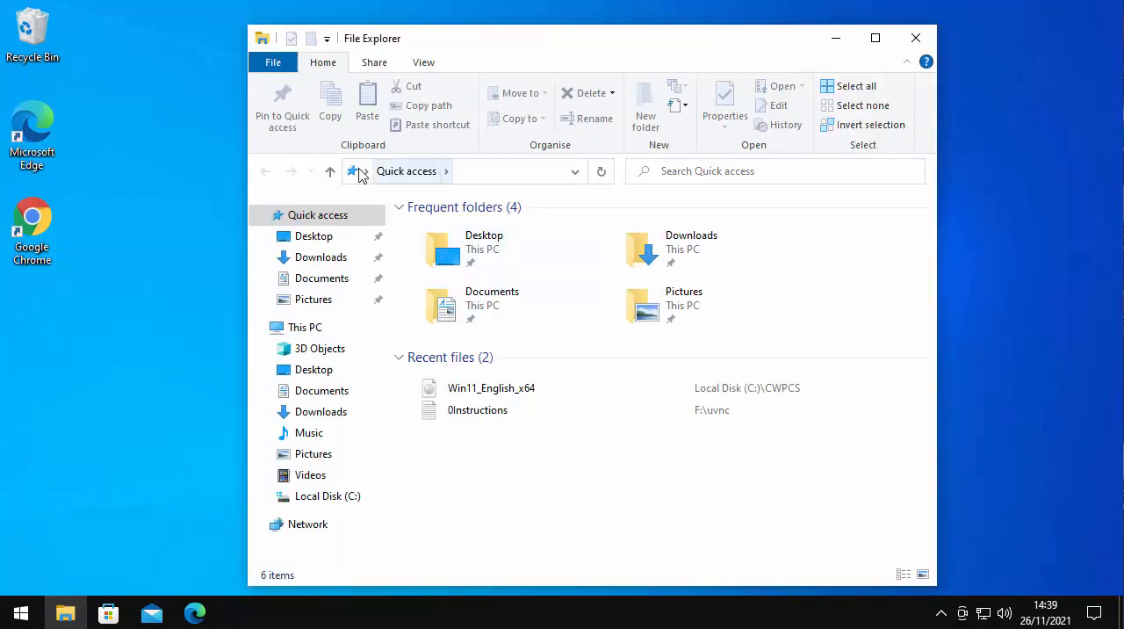
{"action": "left_click", "coordinate": [331, 260]}
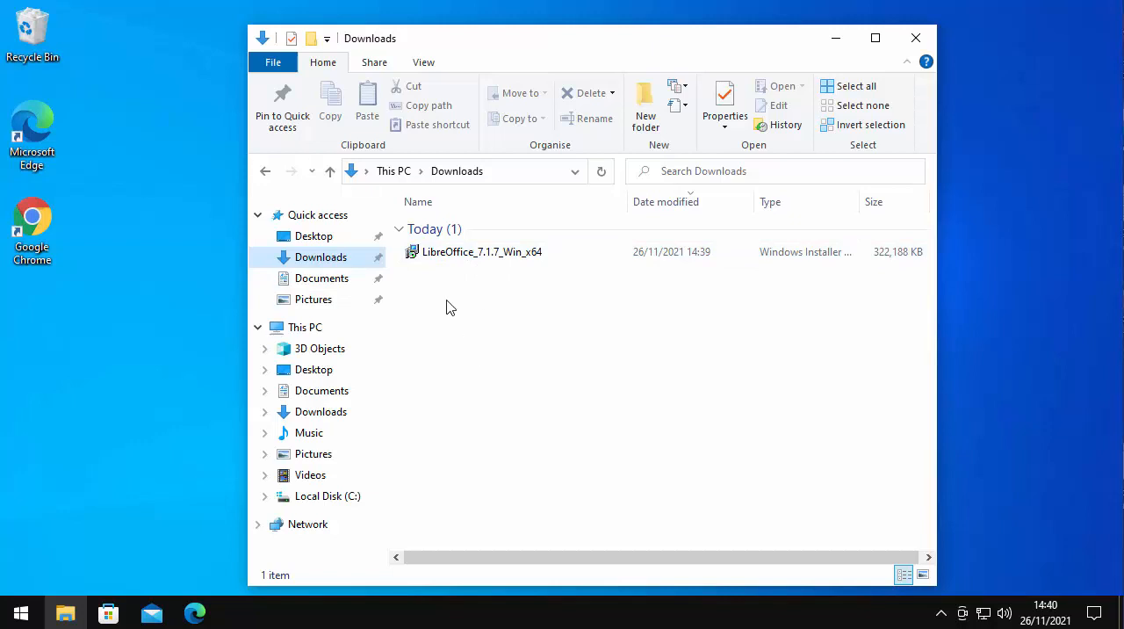
{"action": "double_click", "coordinate": [440, 253]}
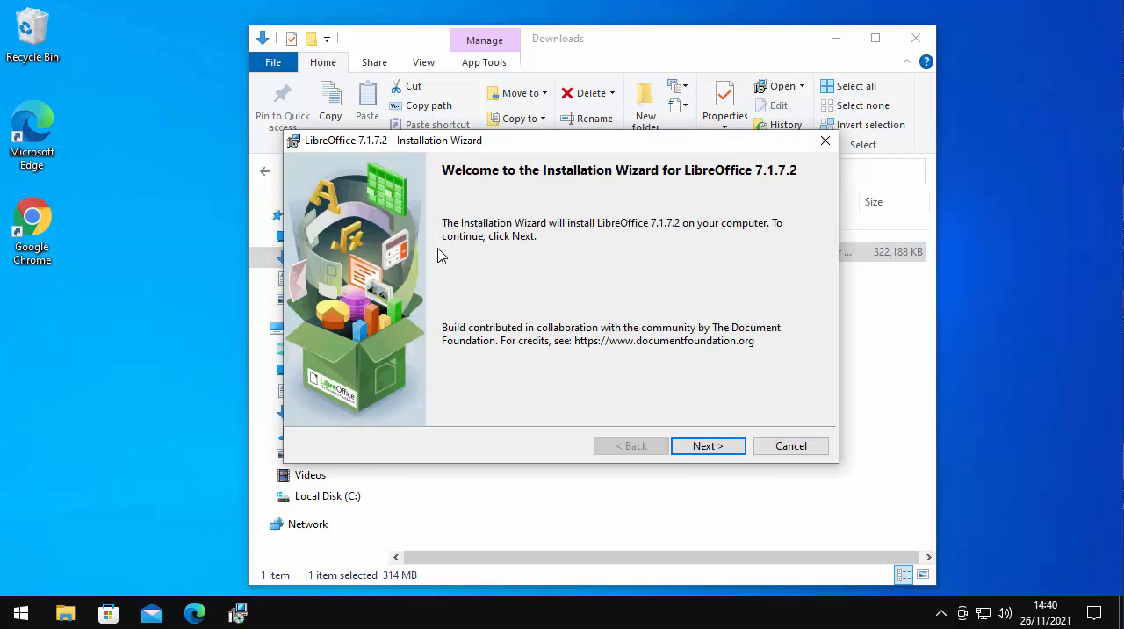
Install LibreOffice with the Typical setup and a desktop shortcut, allow changes to the device, and close the wizard and folder window
{"action": "left_click", "coordinate": [708, 446]}
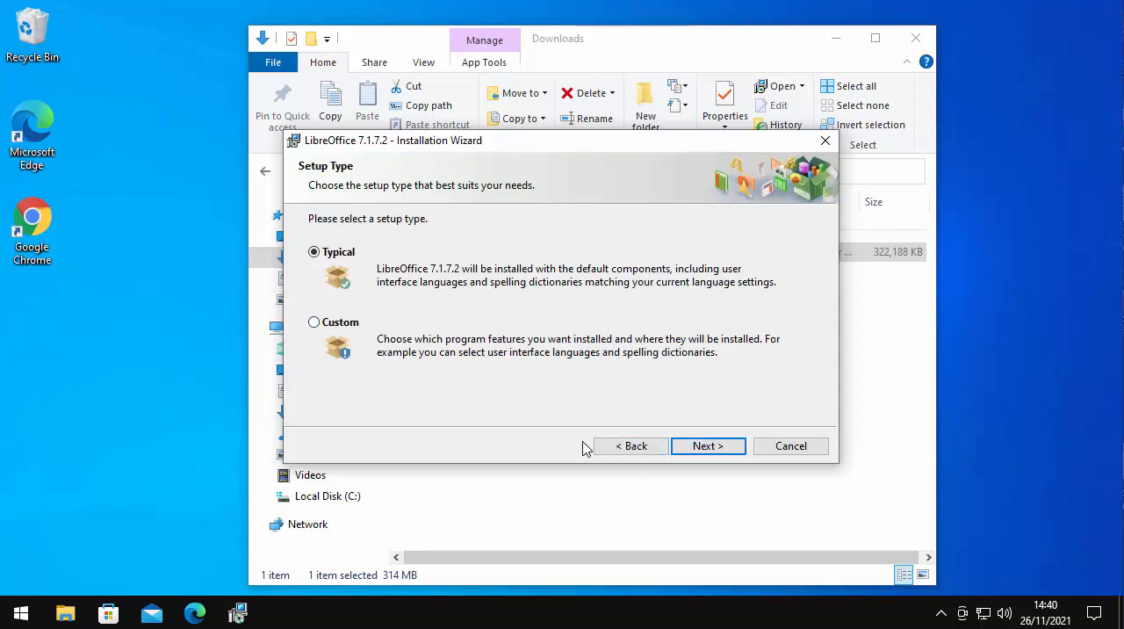
{"action": "left_click", "coordinate": [728, 448]}
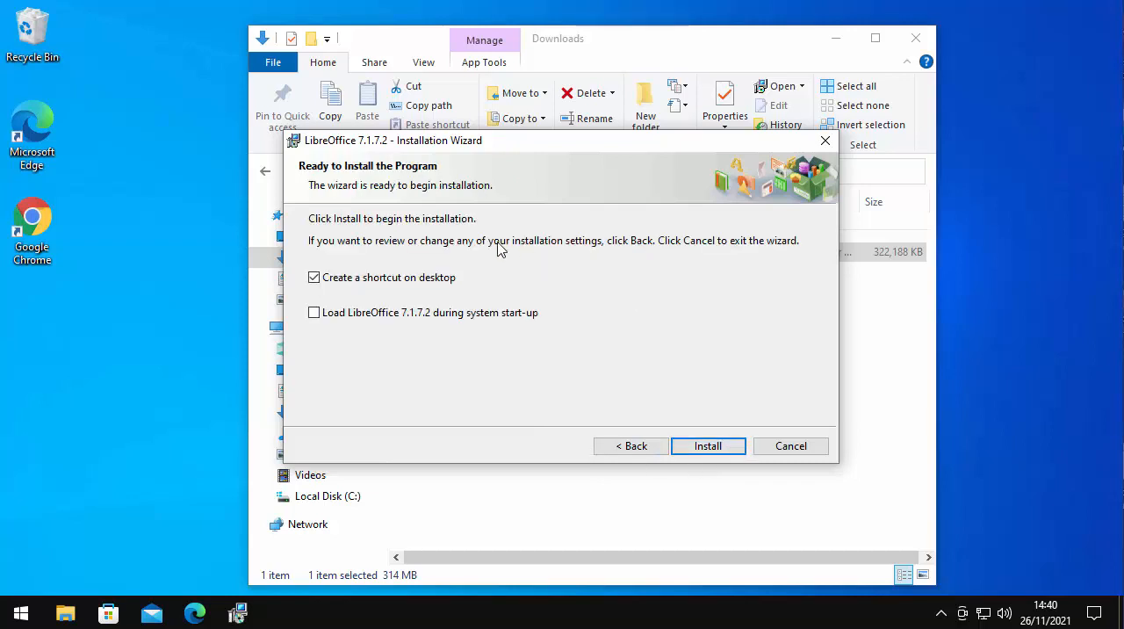
{"action": "left_click", "coordinate": [734, 450]}
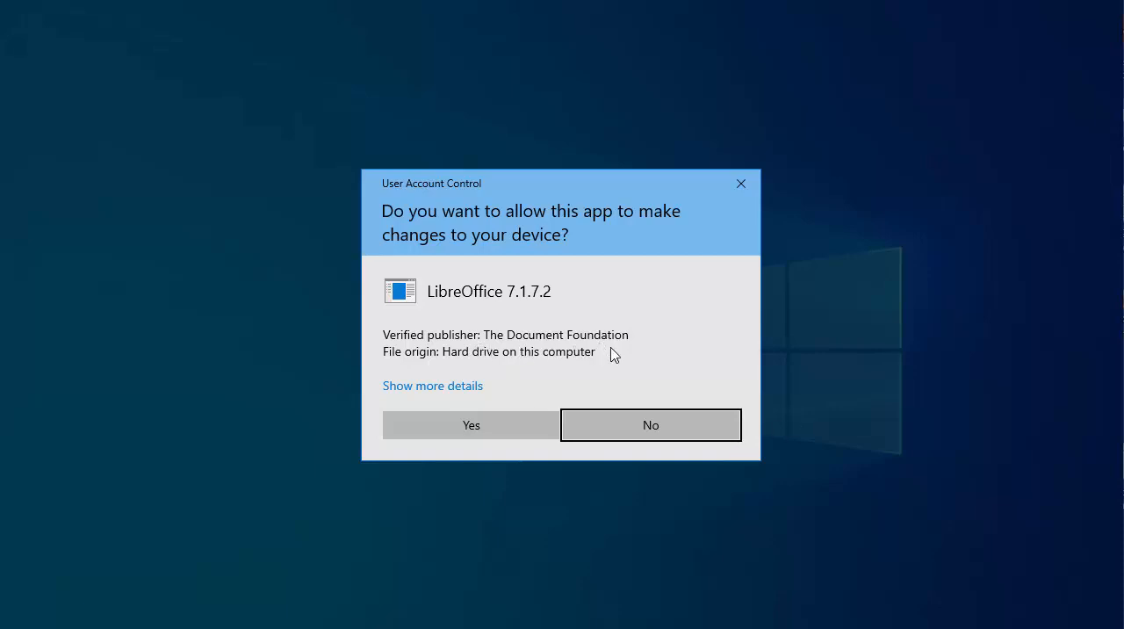
{"action": "left_click", "coordinate": [506, 427]}
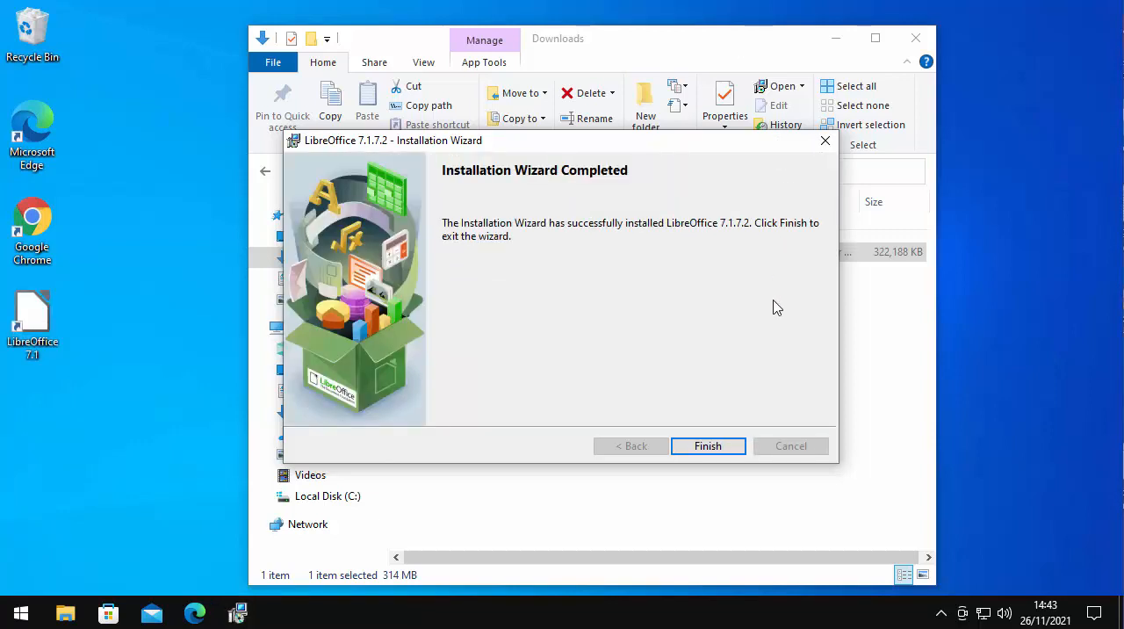
{"action": "left_click", "coordinate": [730, 450]}
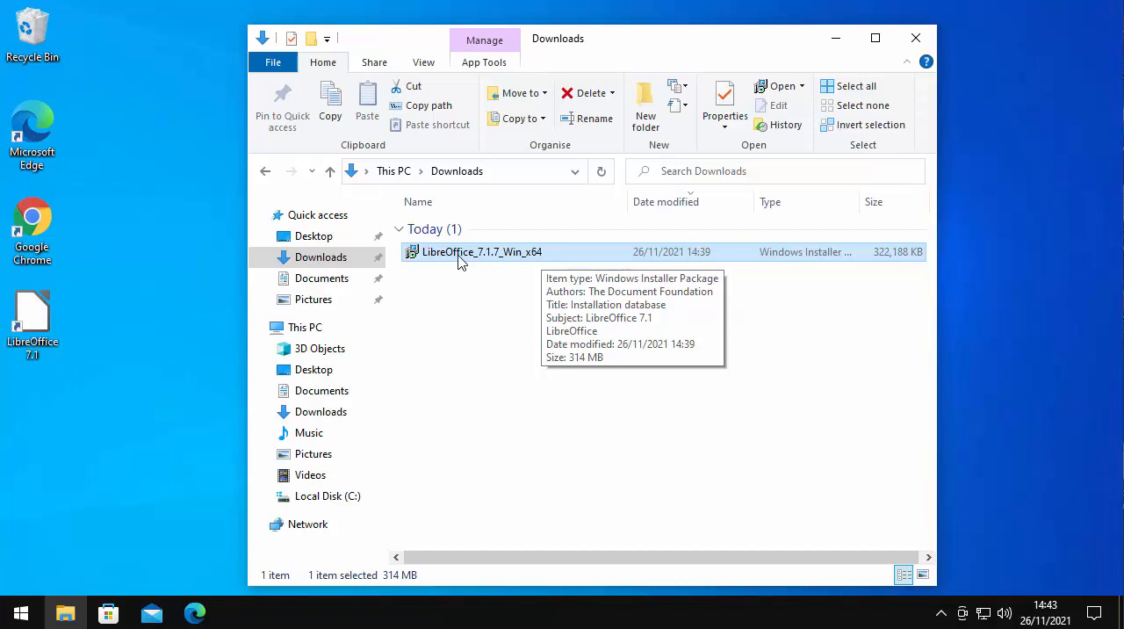
{"action": "left_click", "coordinate": [918, 37]}
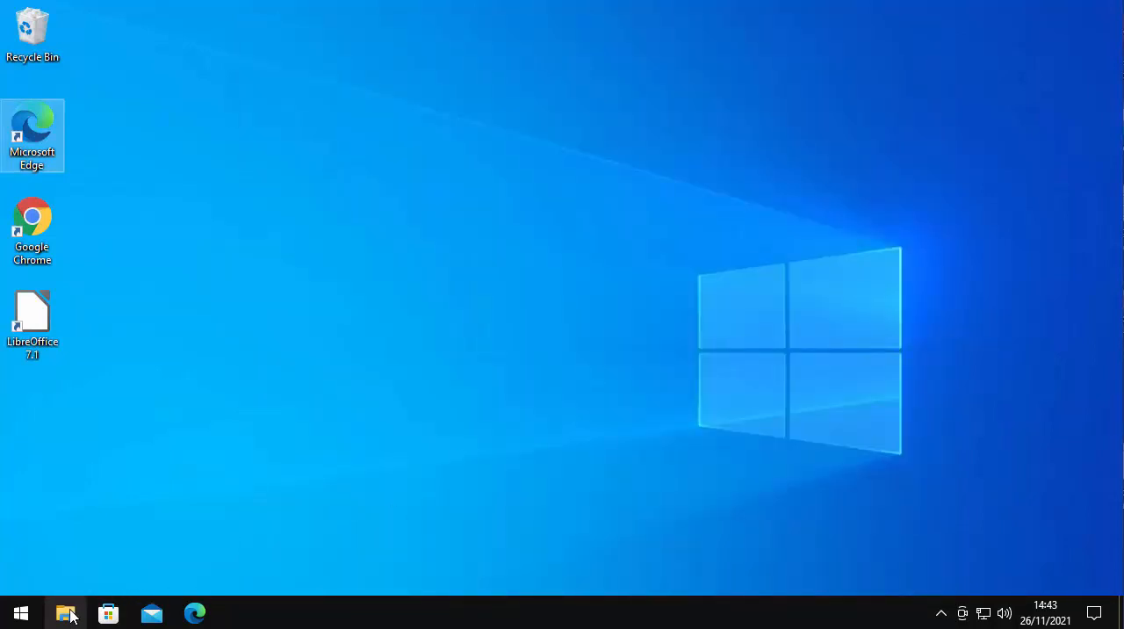
Delete the LibreOffice_7.1.7_Win_x64 installer from the Downloads folder and close the folder window
{"action": "left_click", "coordinate": [21, 613]}
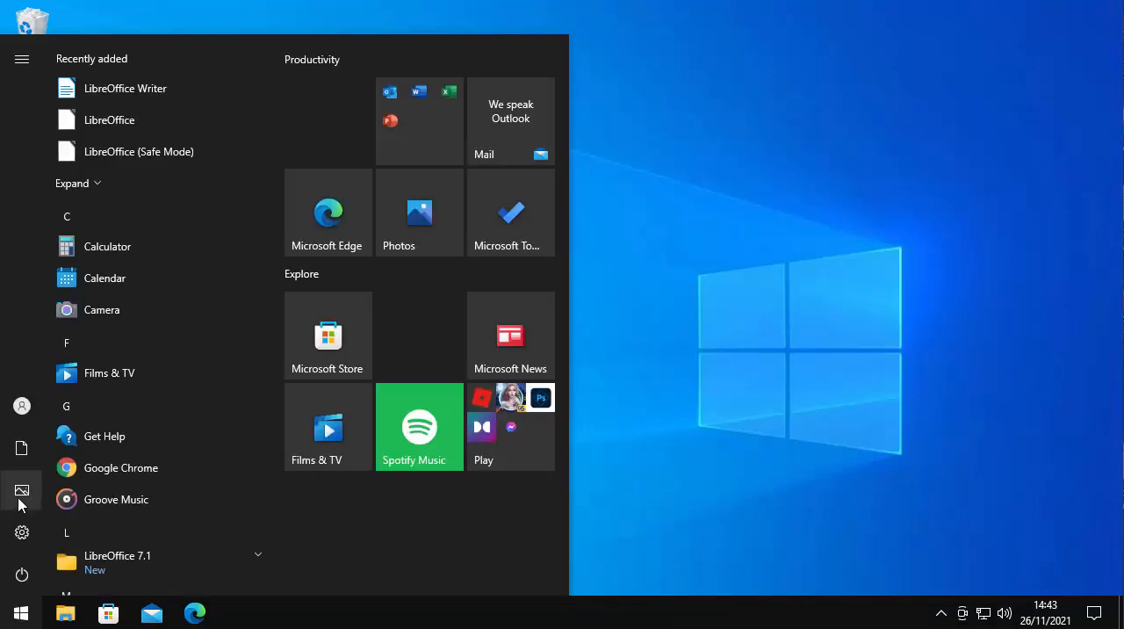
{"action": "left_click", "coordinate": [23, 457]}
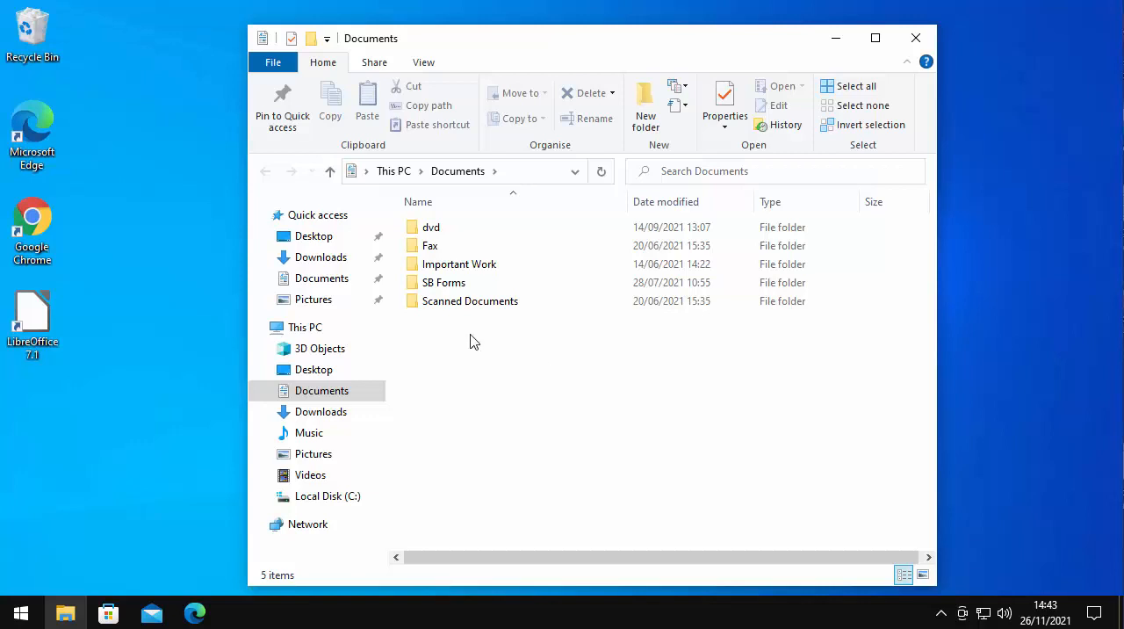
{"action": "left_click", "coordinate": [320, 258]}
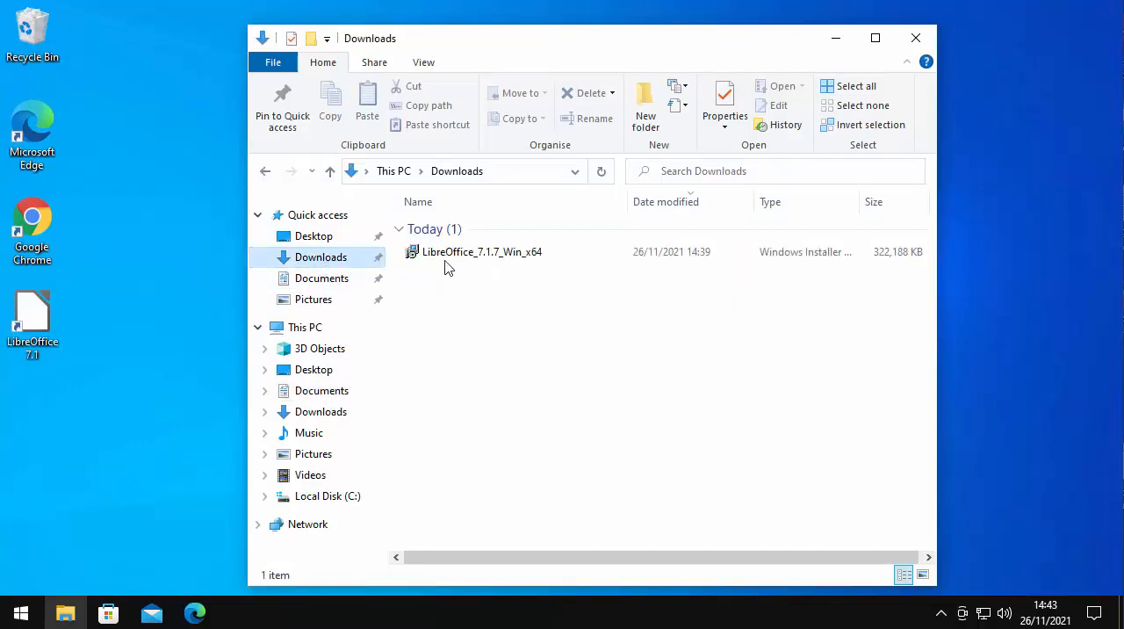
{"action": "left_click", "coordinate": [444, 256]}
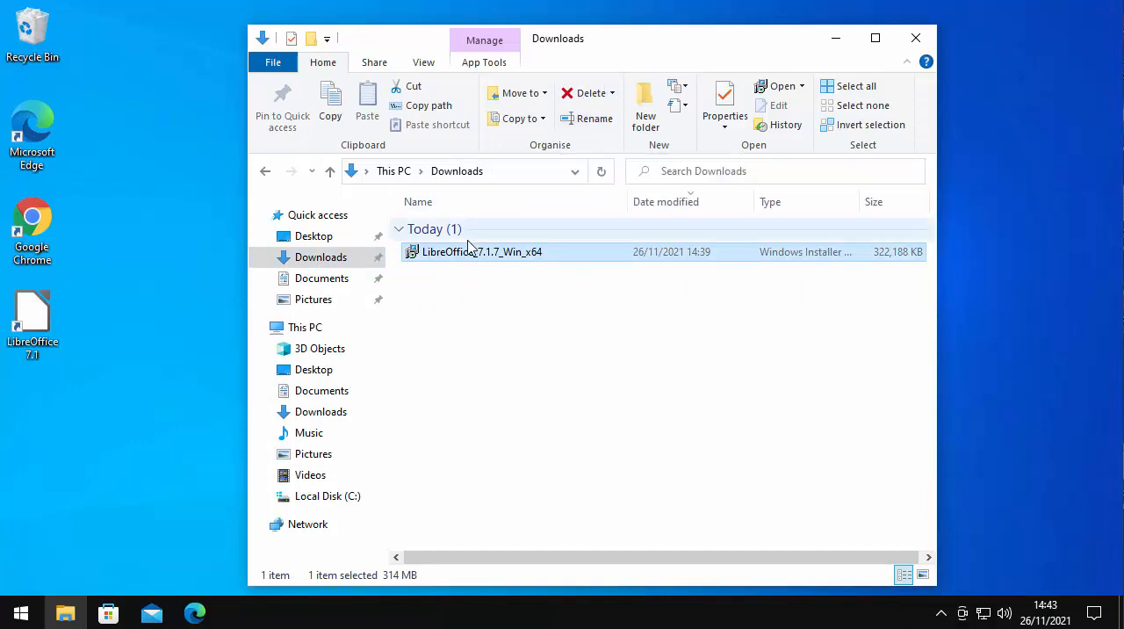
{"action": "mouse_move", "coordinate": [456, 260]}
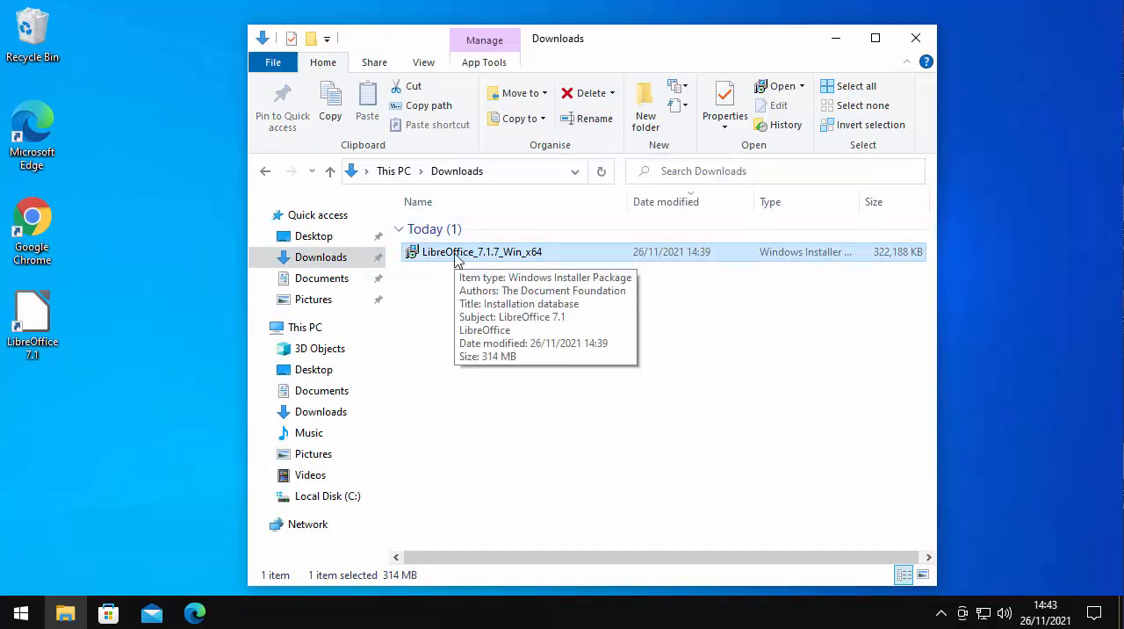
{"action": "key", "text": "Delete"}
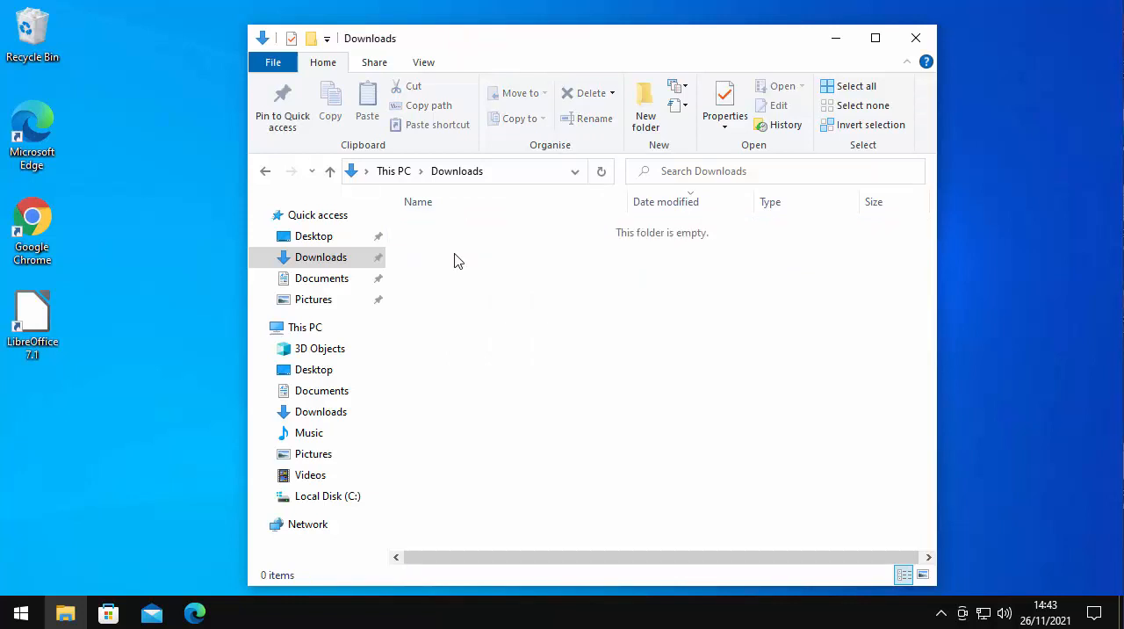
{"action": "left_click", "coordinate": [917, 45]}
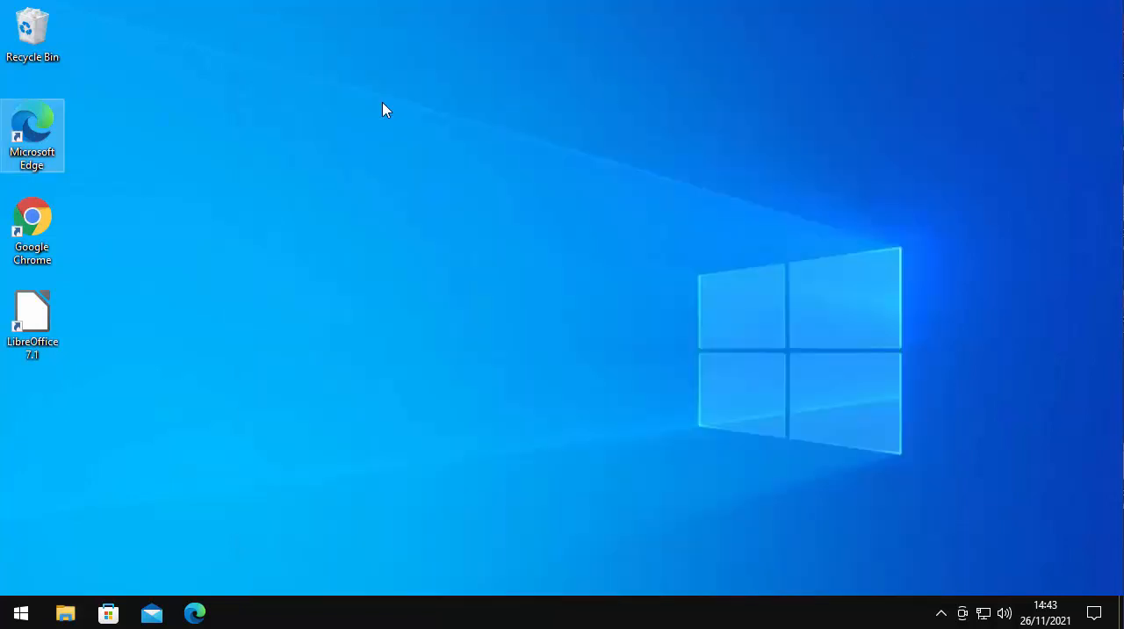
Empty the Recycle Bin and confirm the permanent deletion of its items
{"action": "right_click", "coordinate": [36, 39]}
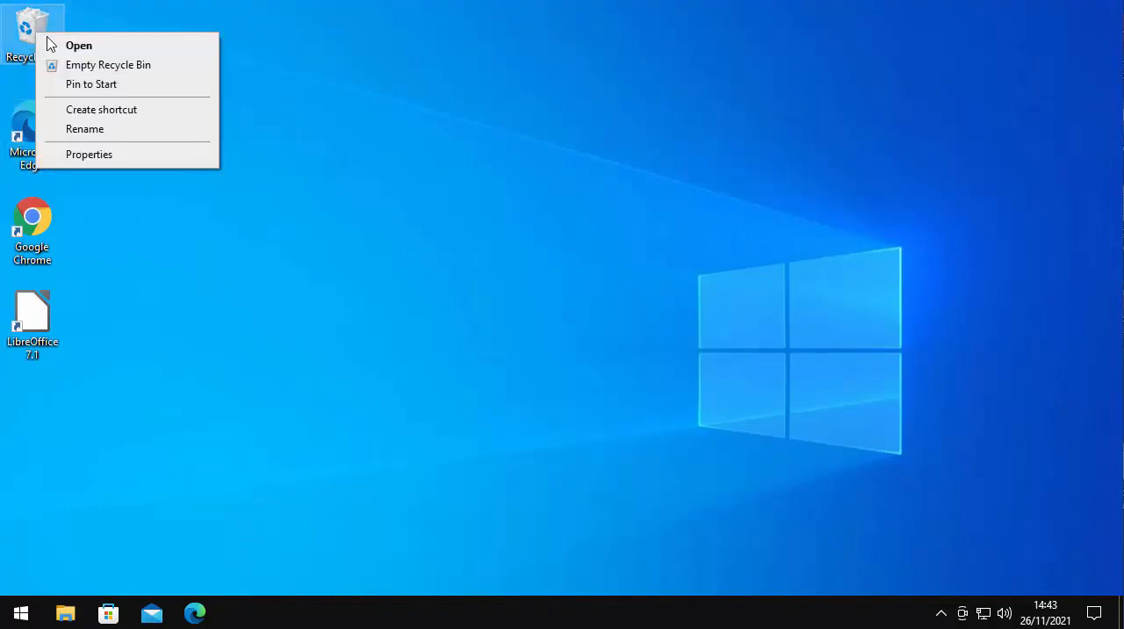
{"action": "left_click", "coordinate": [143, 66]}
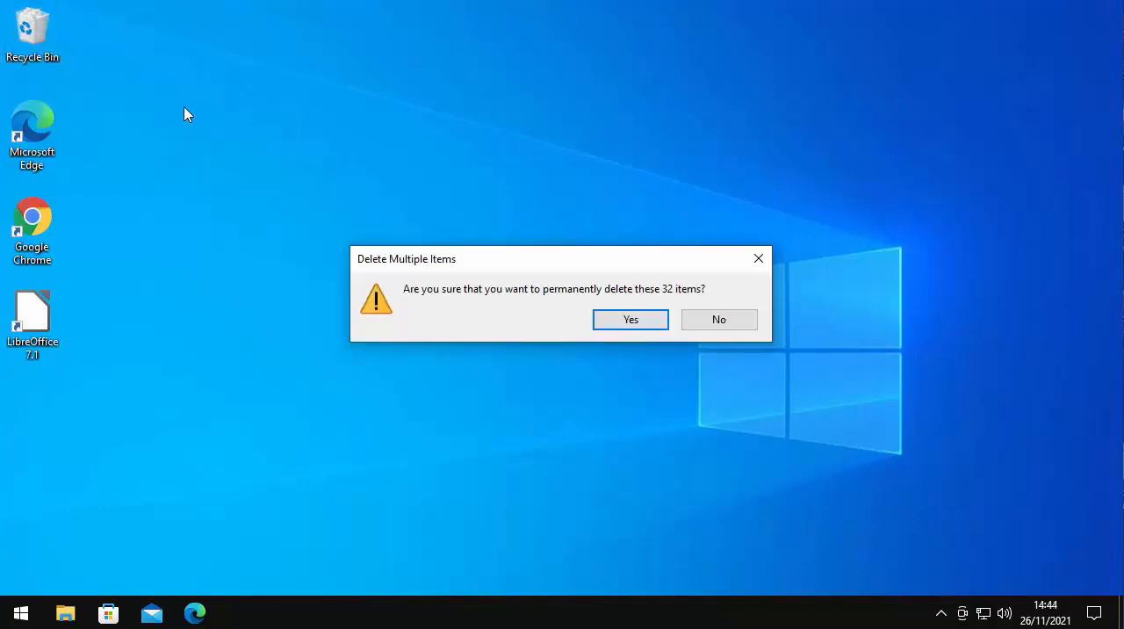
{"action": "left_click", "coordinate": [645, 323]}
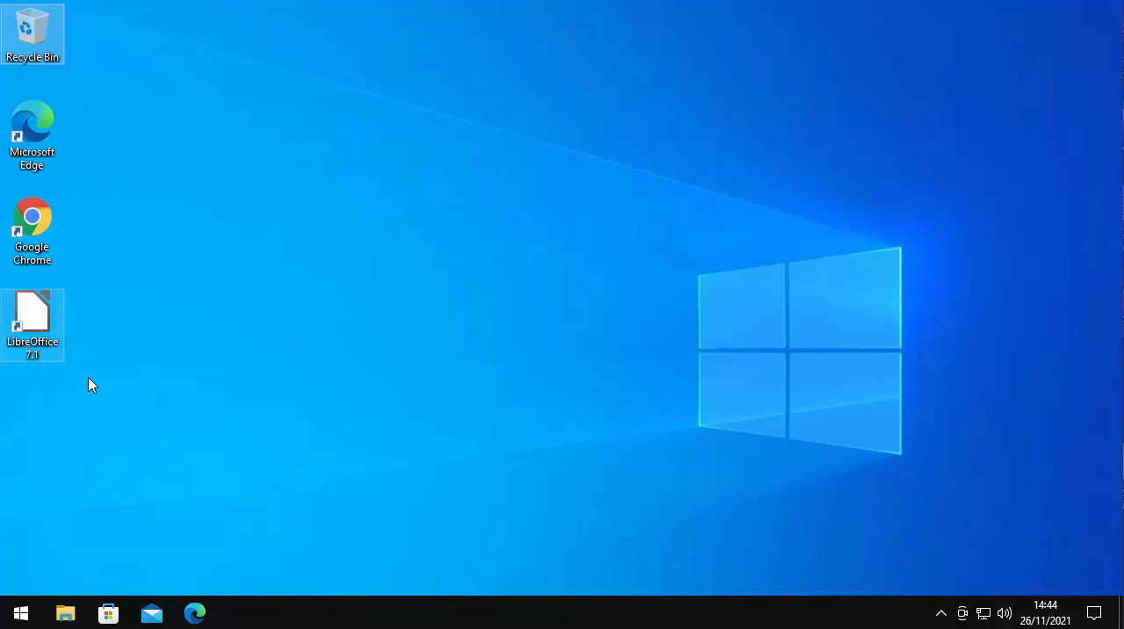
Launch LibreOffice 7.1 from its desktop shortcut and maximise the window
{"action": "left_click", "coordinate": [35, 319]}
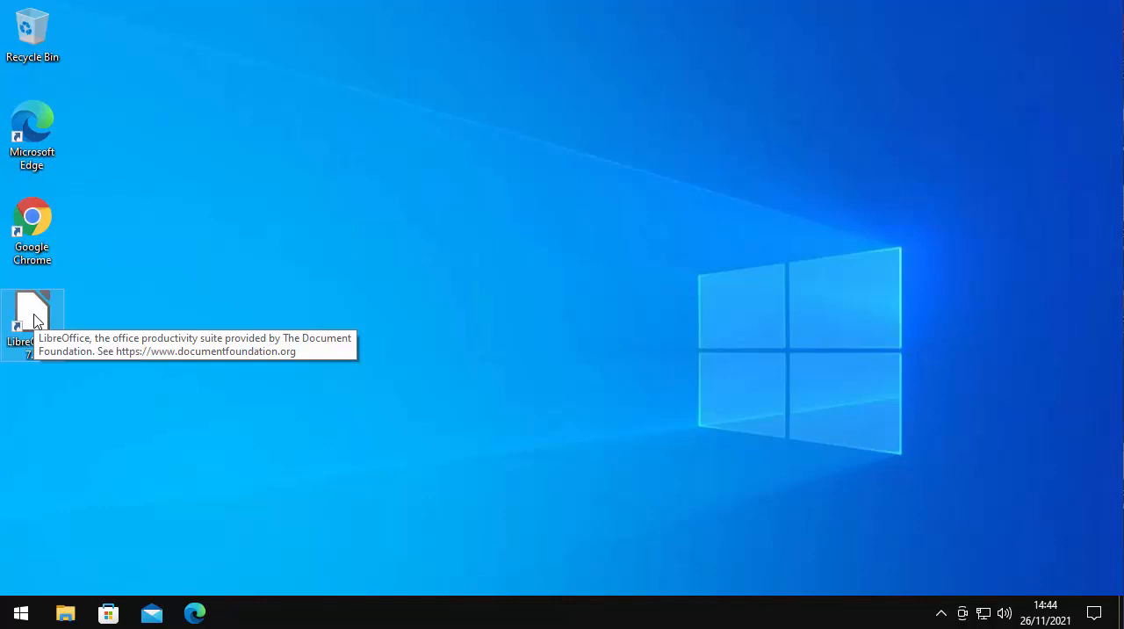
{"action": "double_click", "coordinate": [35, 319]}
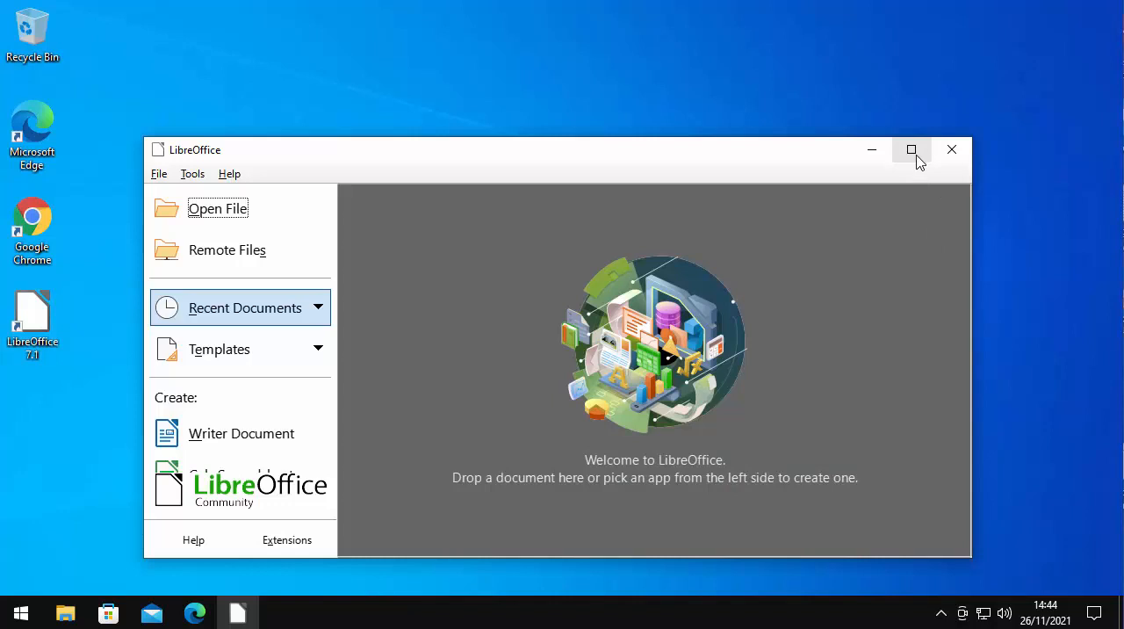
{"action": "left_click", "coordinate": [914, 155]}
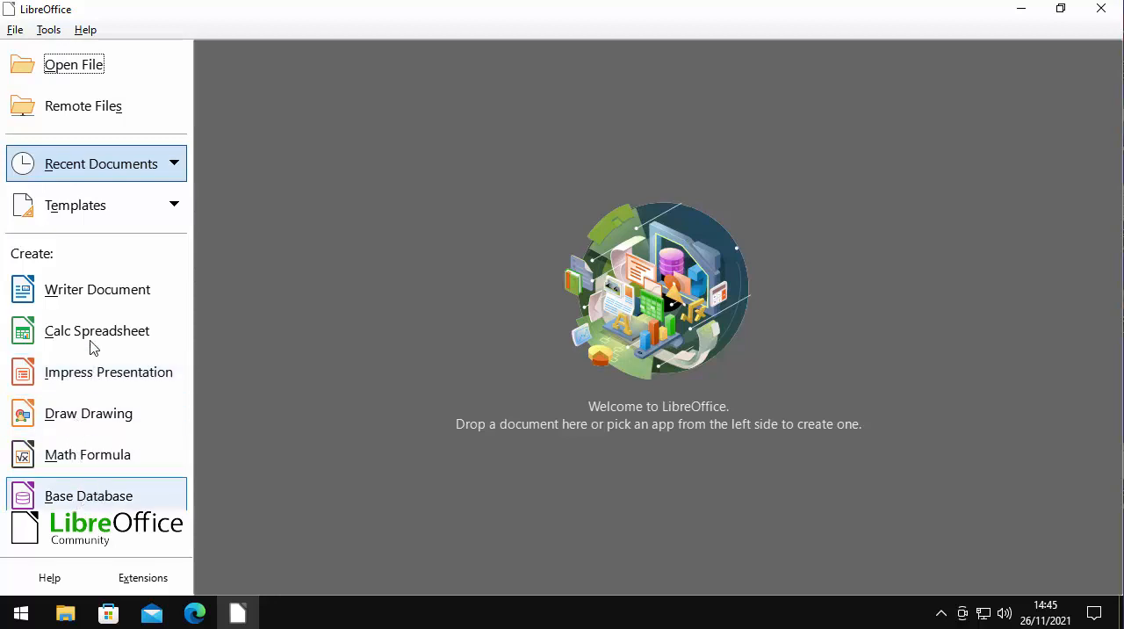
Create a new Writer document and turn off the tips shown on startup
{"action": "left_click", "coordinate": [89, 297]}
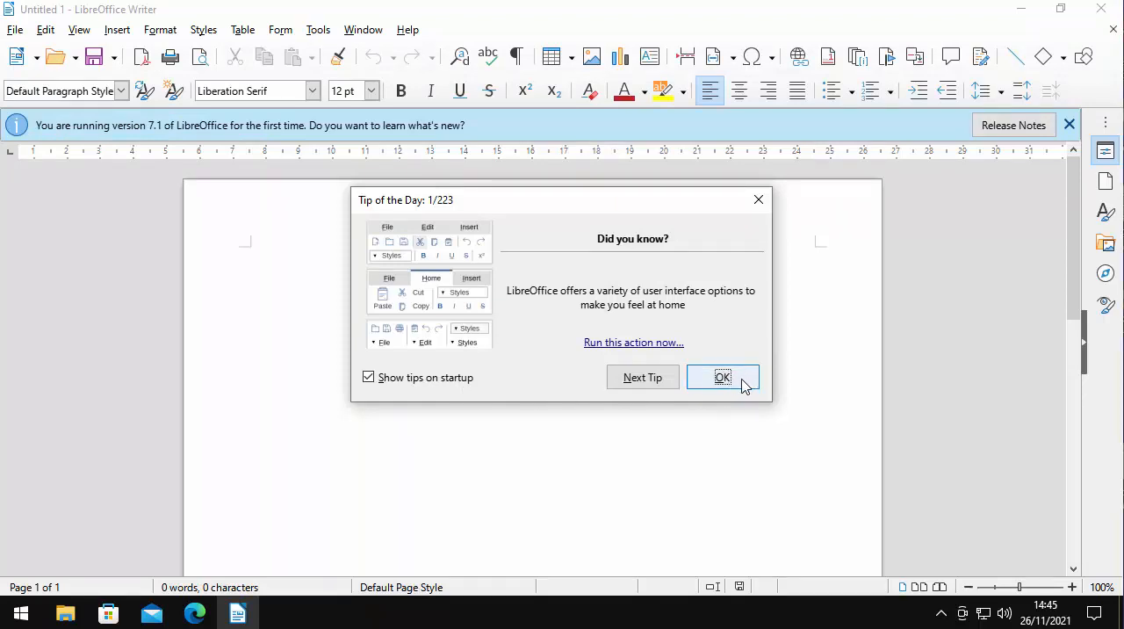
{"action": "left_click", "coordinate": [371, 378]}
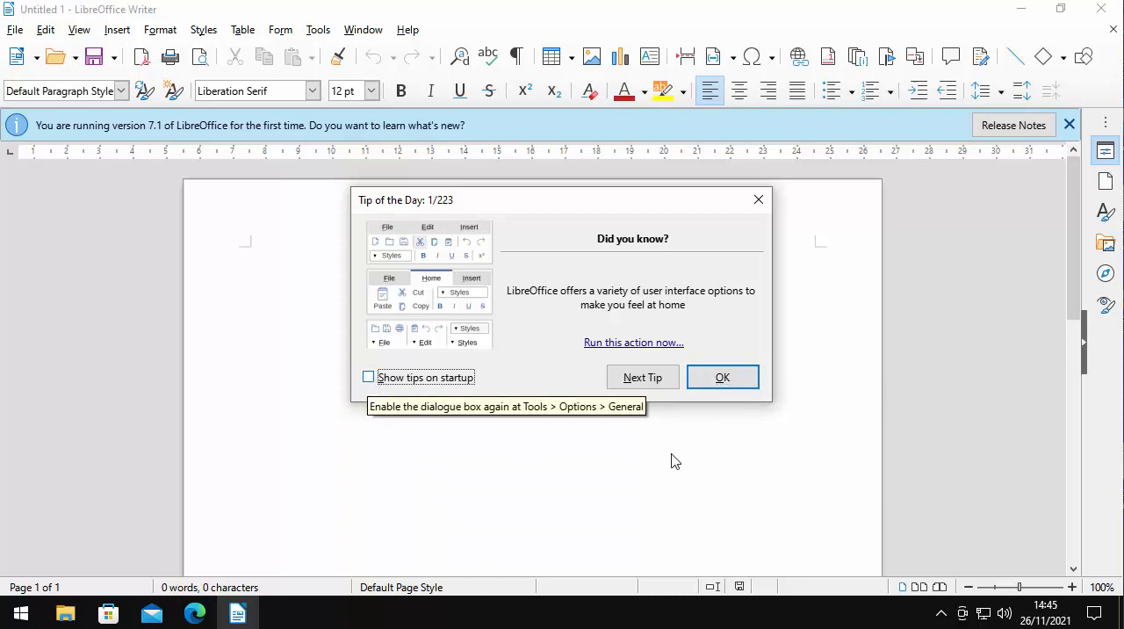
{"action": "left_click", "coordinate": [746, 381]}
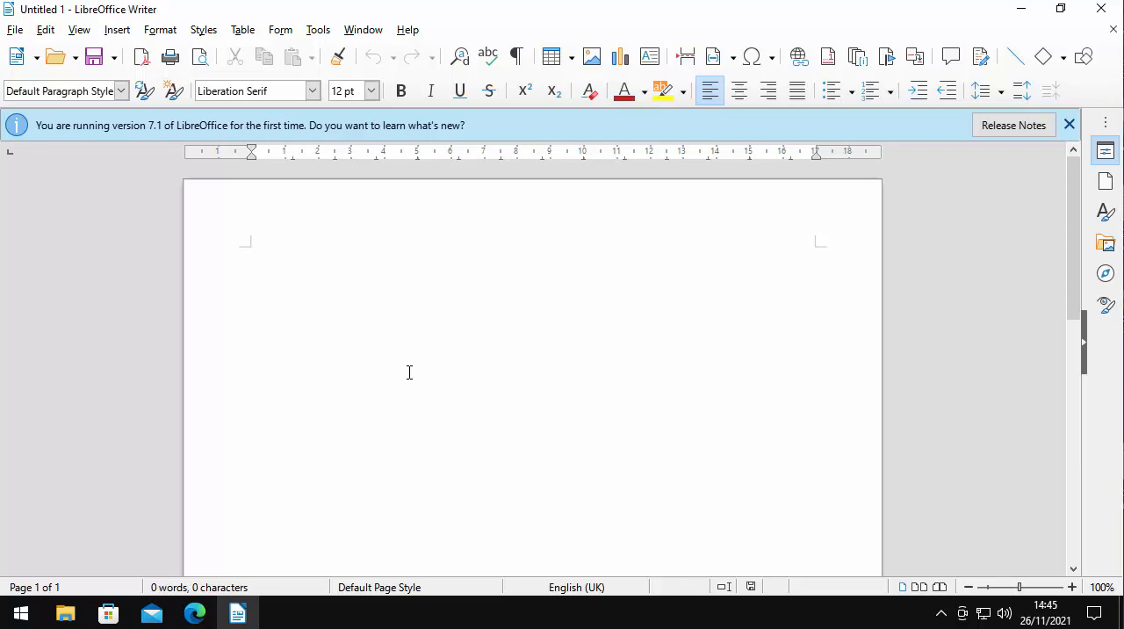
In the general Load/Save options, set text documents to always save as Word 2007–365 (*.docx) and apply the change
{"action": "left_click", "coordinate": [318, 30]}
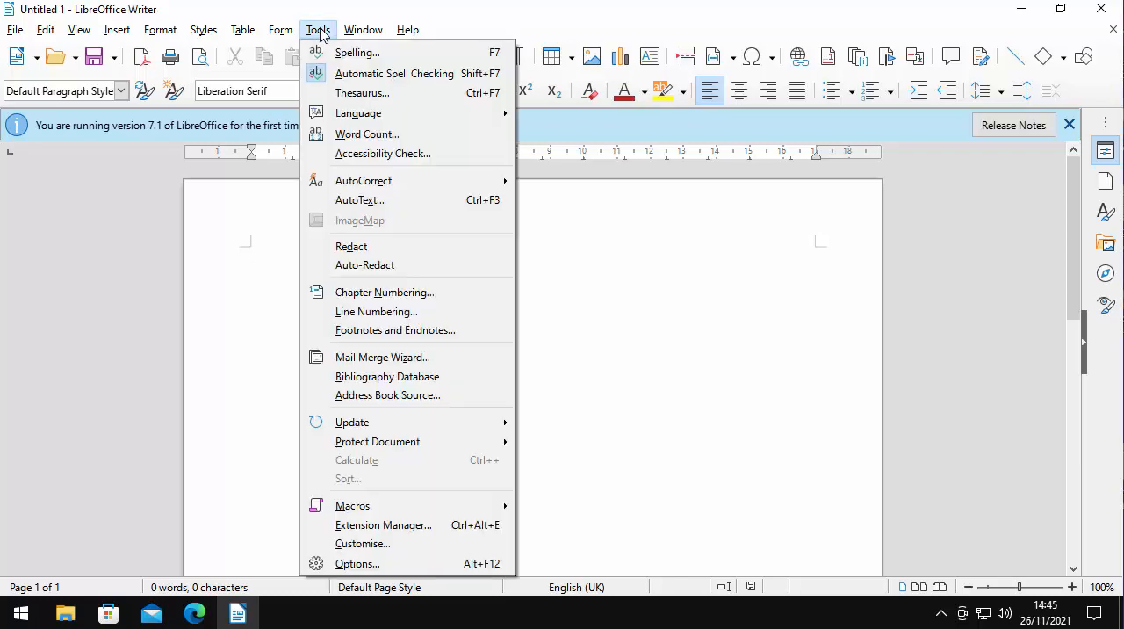
{"action": "left_click", "coordinate": [387, 563]}
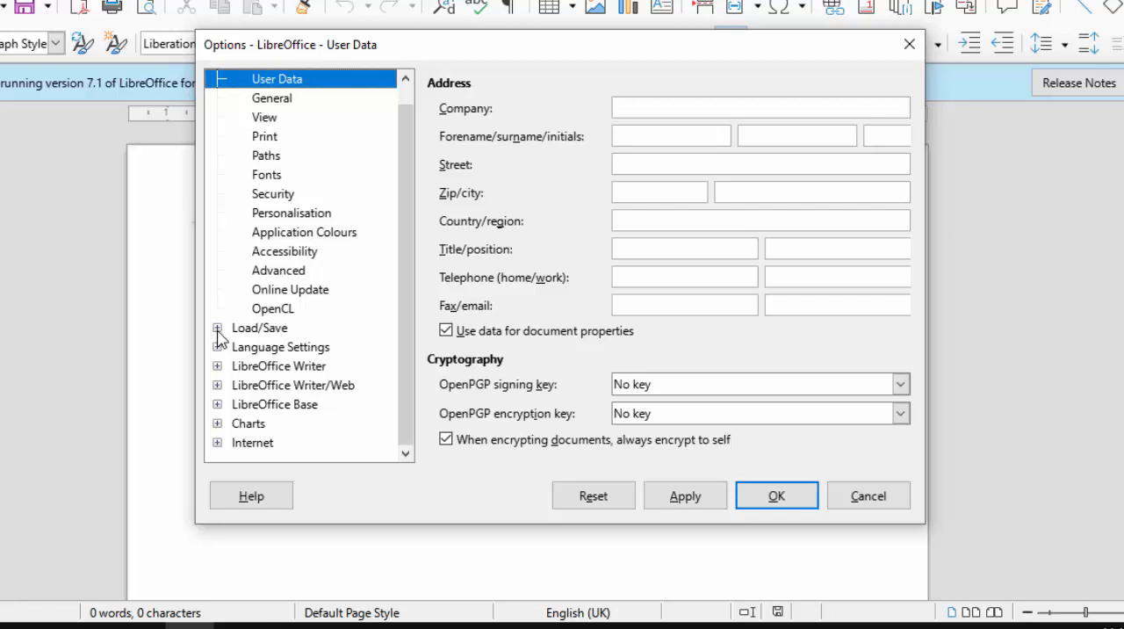
{"action": "left_click", "coordinate": [217, 330]}
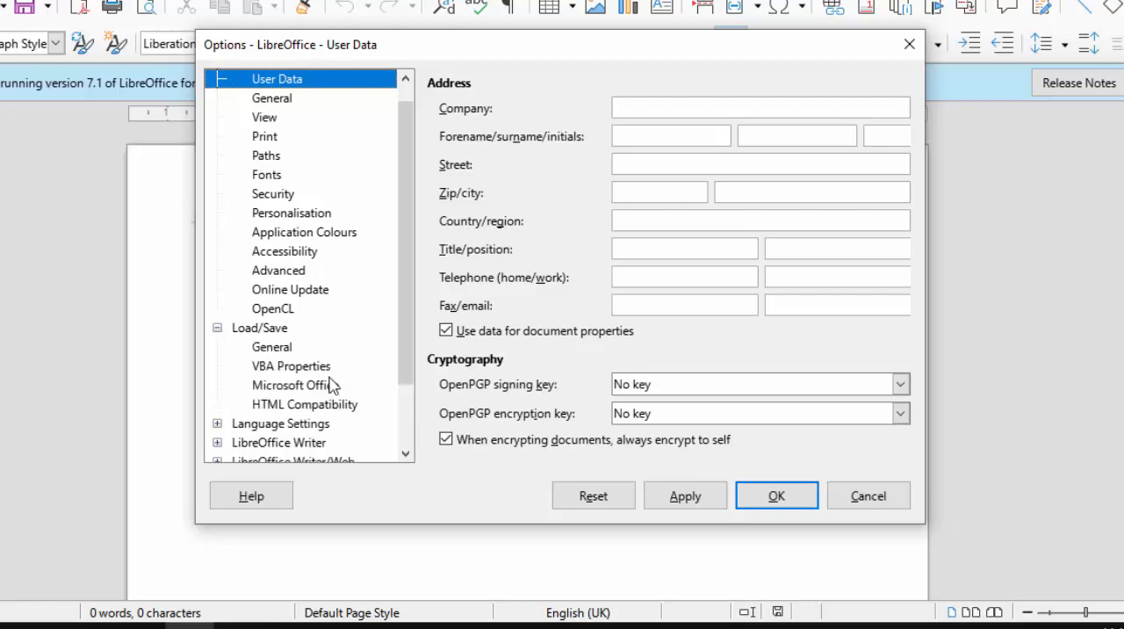
{"action": "left_click", "coordinate": [274, 351]}
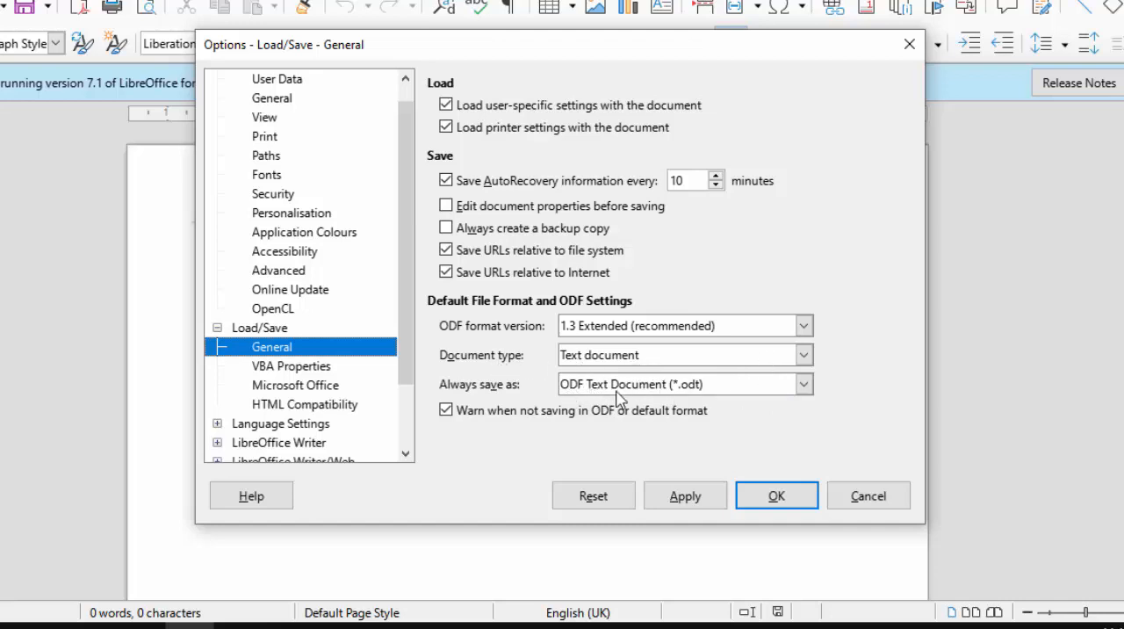
{"action": "left_click", "coordinate": [804, 386]}
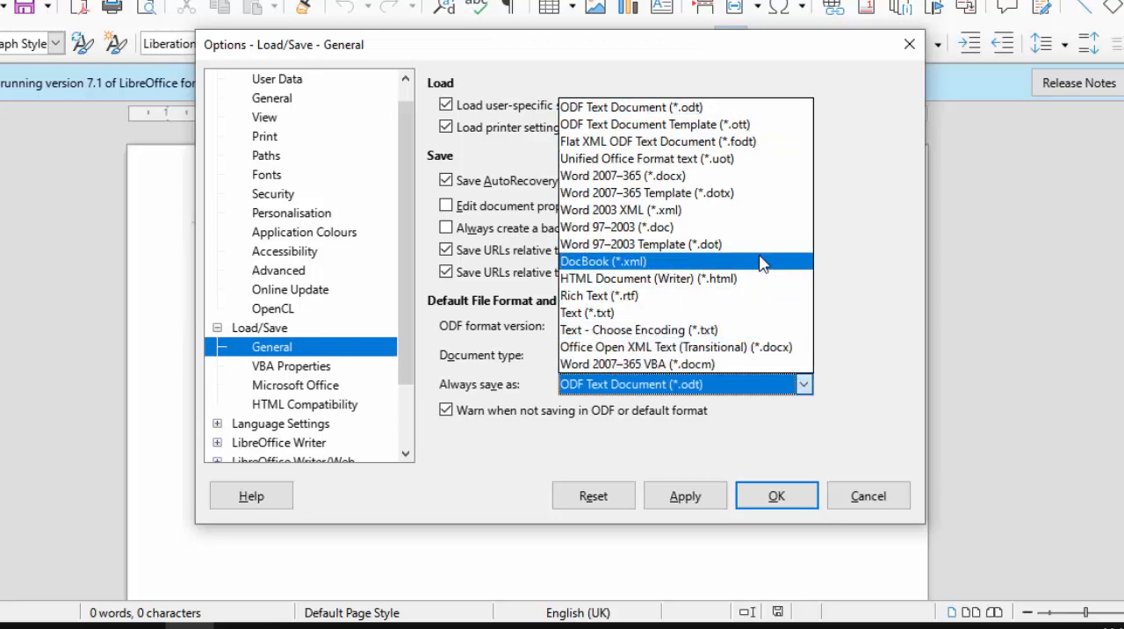
{"action": "left_click", "coordinate": [709, 181]}
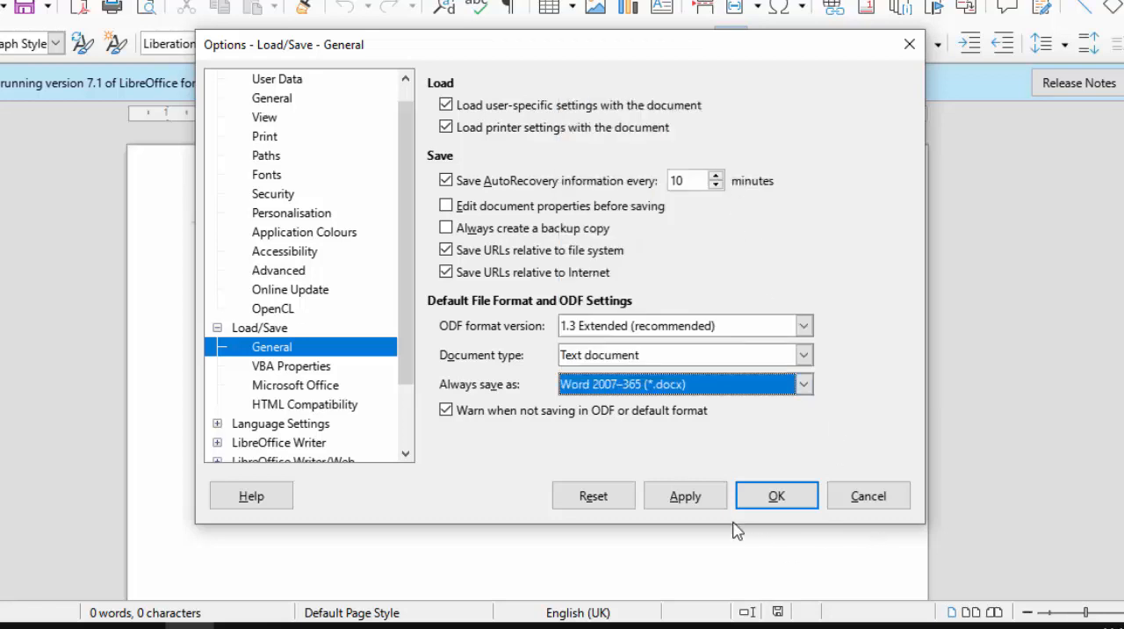
{"action": "left_click", "coordinate": [683, 500]}
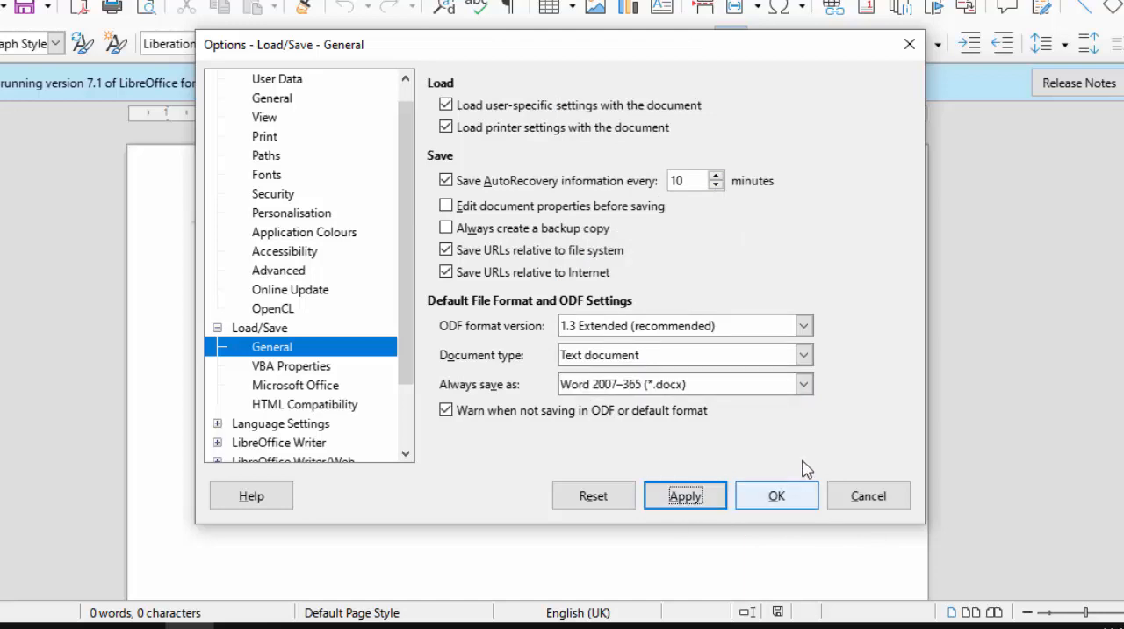
Set the default save format for the Spreadsheet document type to Excel 2007–365 (*.xlsx) and apply it
{"action": "left_click", "coordinate": [803, 356]}
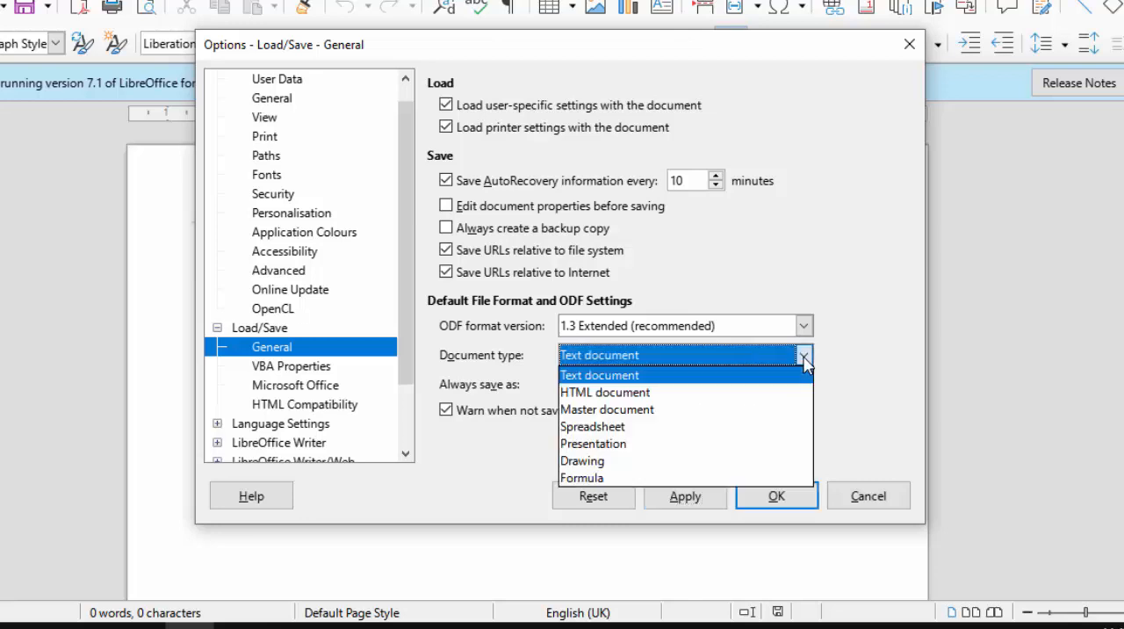
{"action": "left_click", "coordinate": [649, 426]}
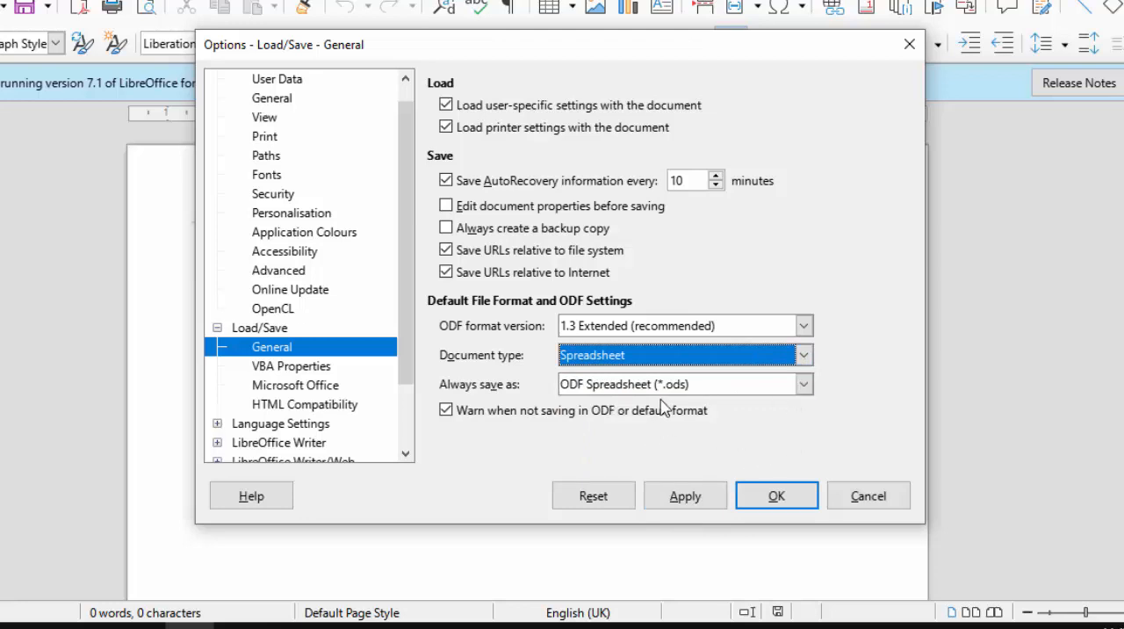
{"action": "left_click", "coordinate": [803, 385]}
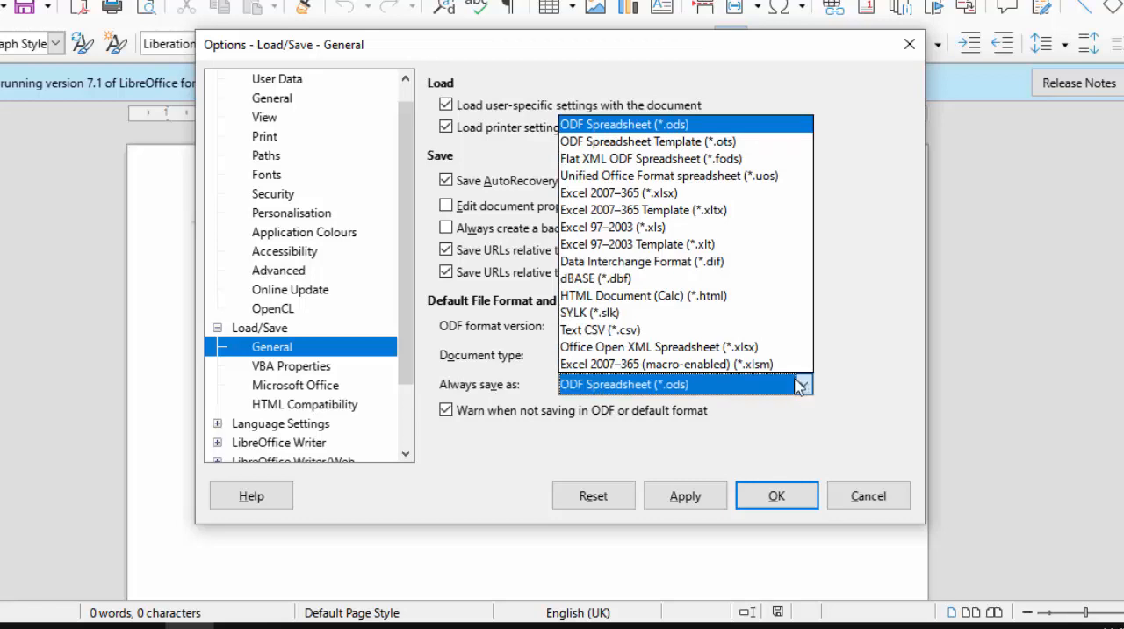
{"action": "left_click", "coordinate": [718, 194]}
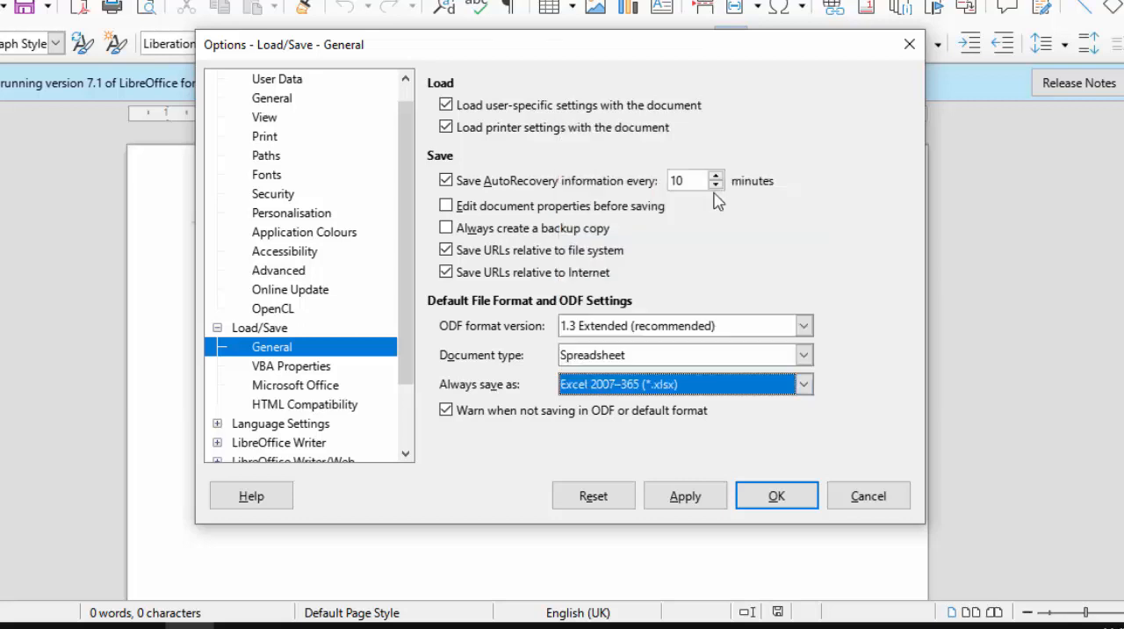
{"action": "left_click", "coordinate": [691, 511]}
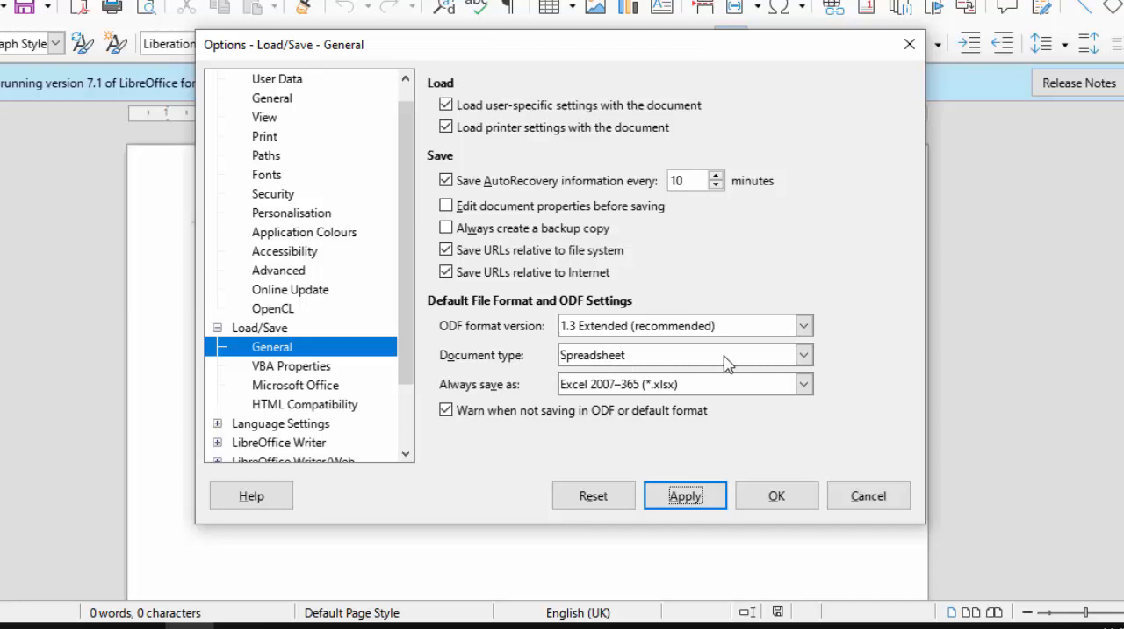
Set the default save format for the Presentation document type to PowerPoint 2007–365 (*.pptx), apply it and close the options
{"action": "left_click", "coordinate": [804, 356]}
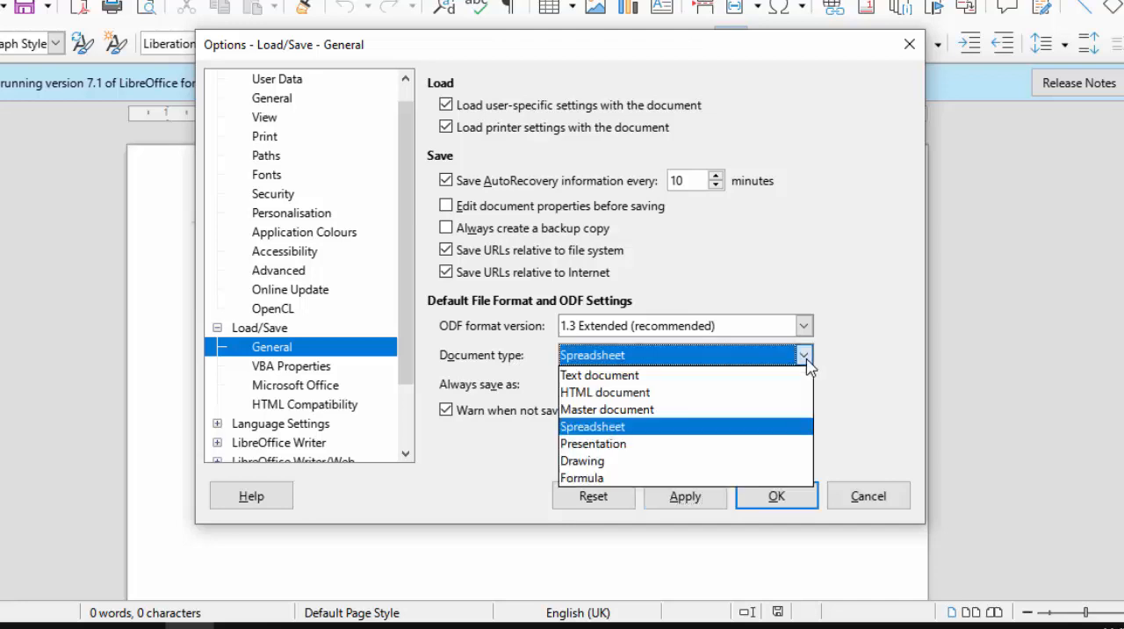
{"action": "left_click", "coordinate": [640, 444]}
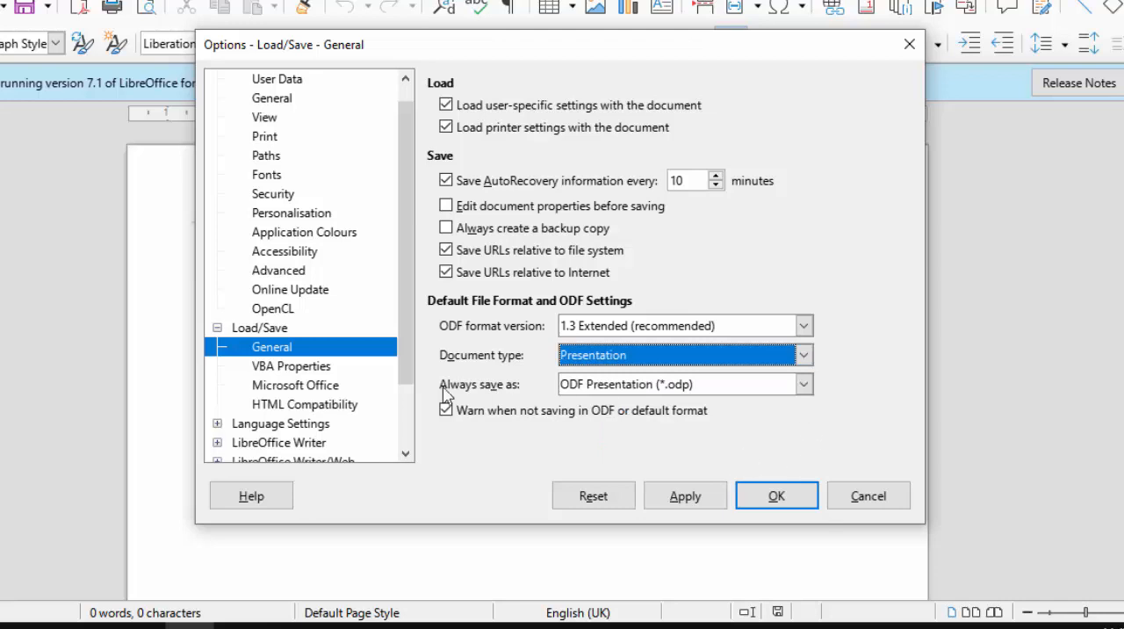
{"action": "left_click", "coordinate": [803, 385]}
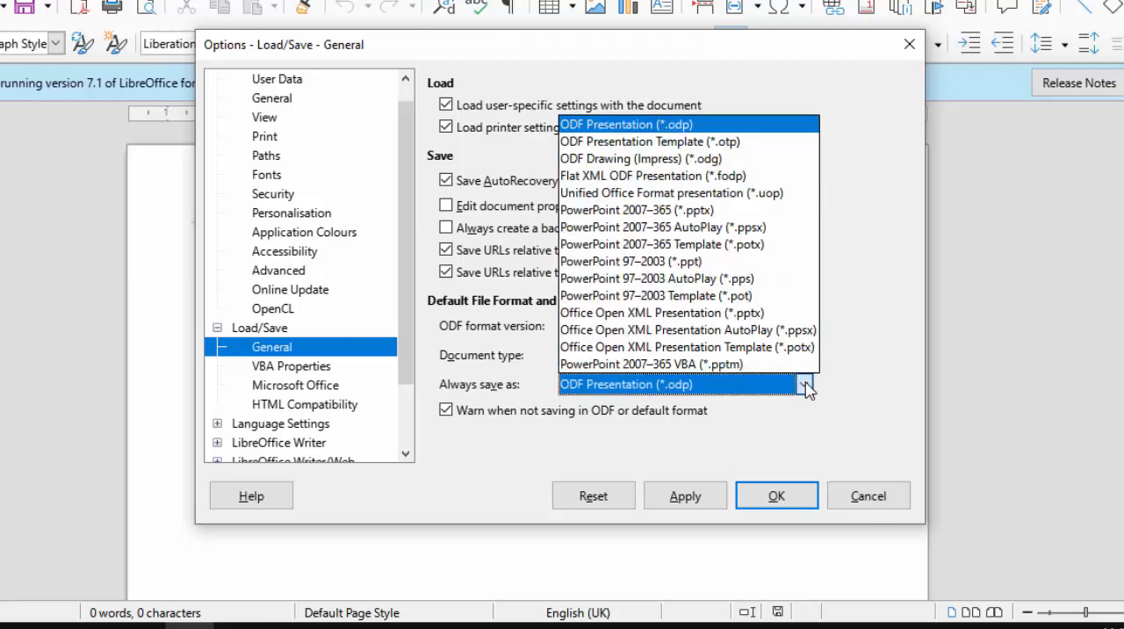
{"action": "left_click", "coordinate": [736, 217]}
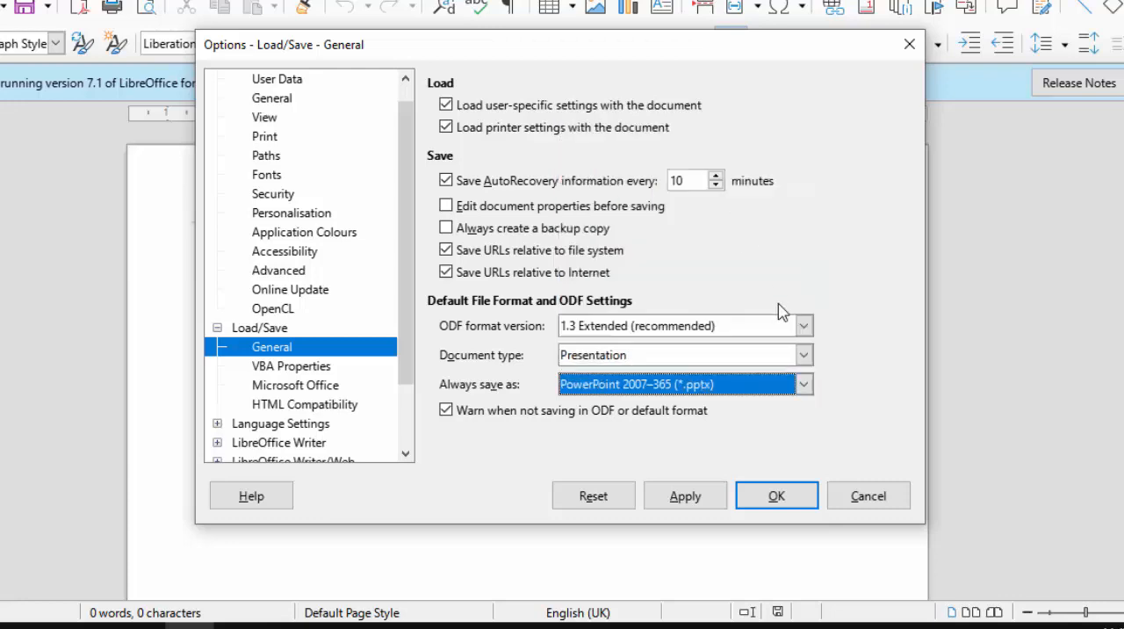
{"action": "left_click", "coordinate": [693, 497]}
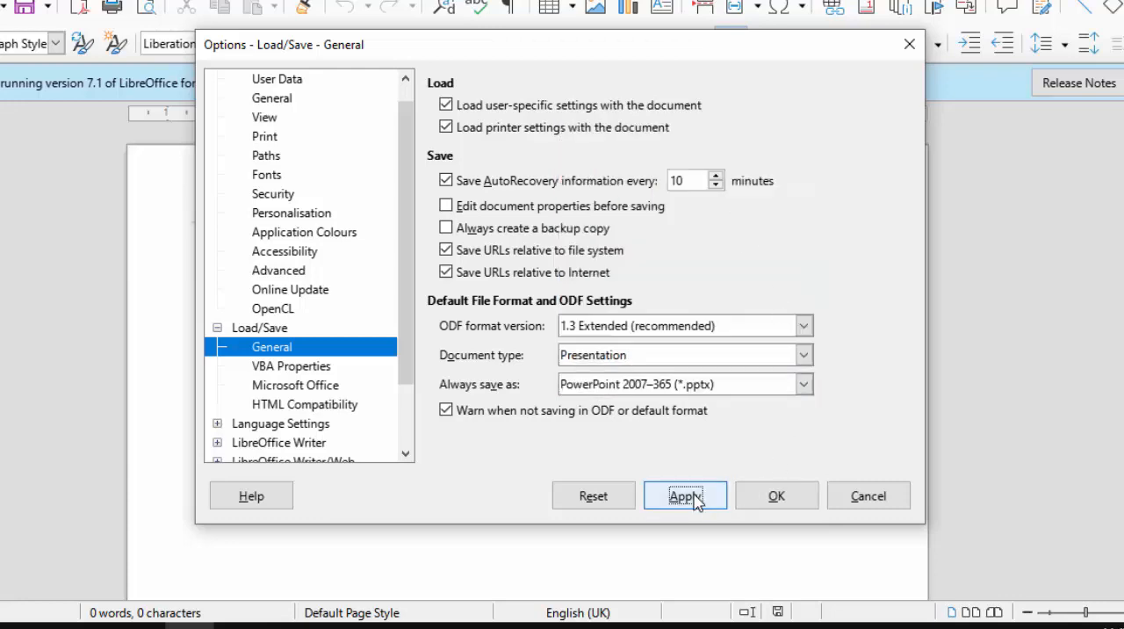
{"action": "left_click", "coordinate": [773, 505]}
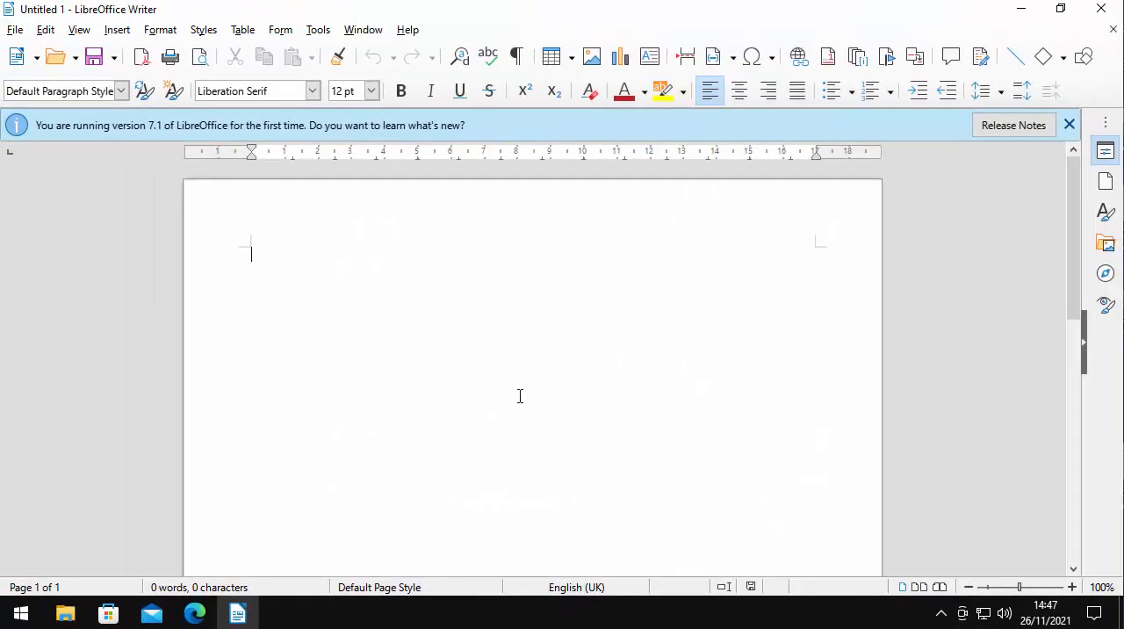
Start saving the blank Writer document
{"action": "left_click", "coordinate": [104, 57]}
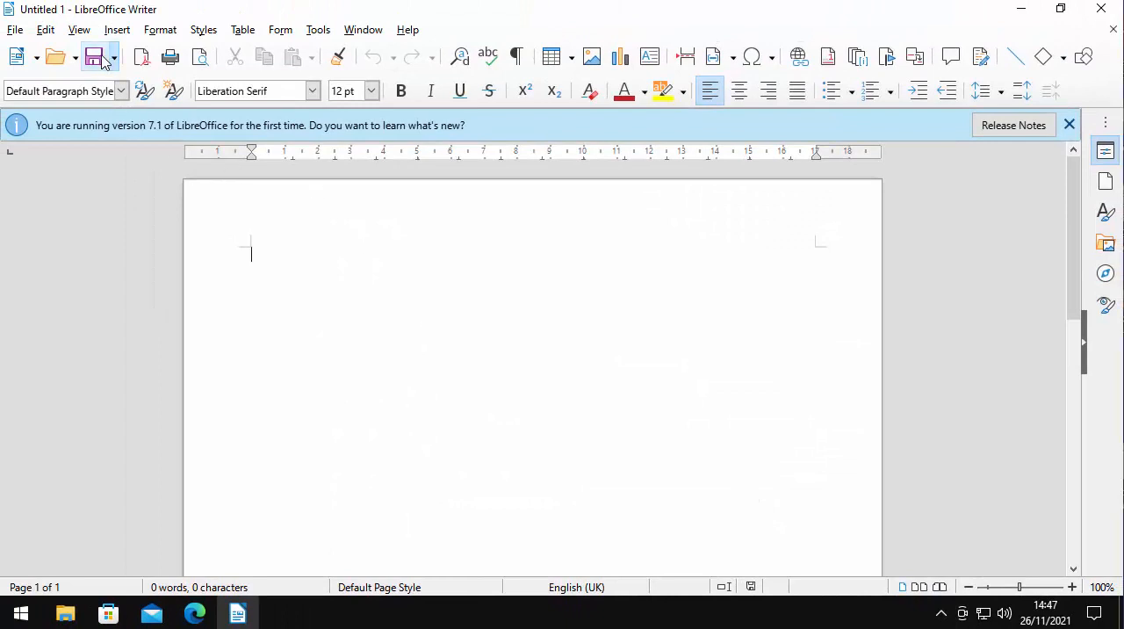